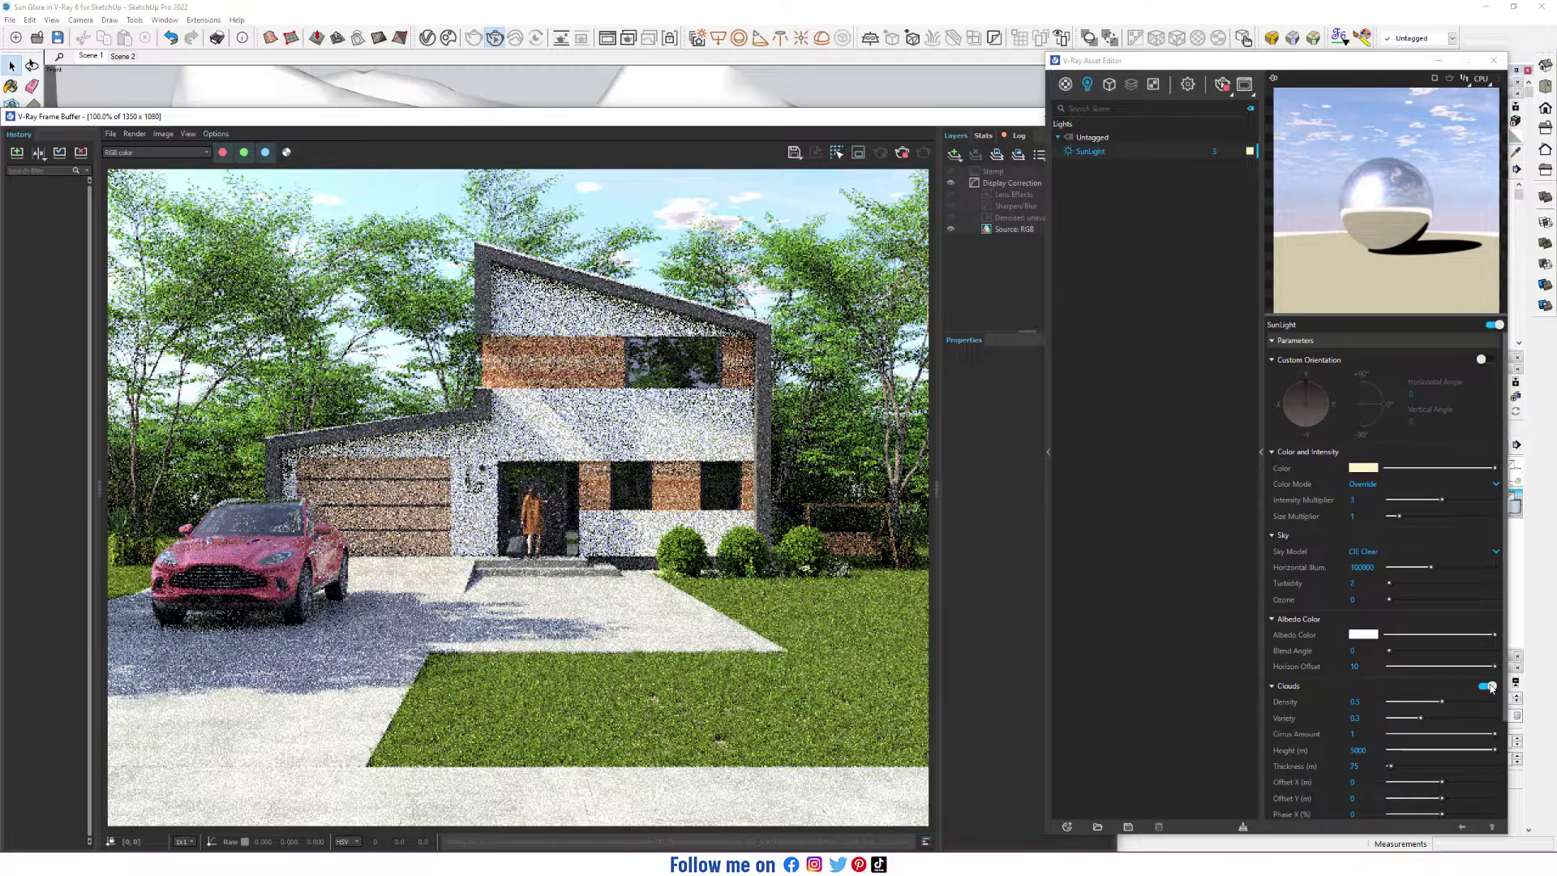
# Step: Switch off Clouds in the V-Ray SunLight parameters for a clear blue sky
pyautogui.click(1487, 686)
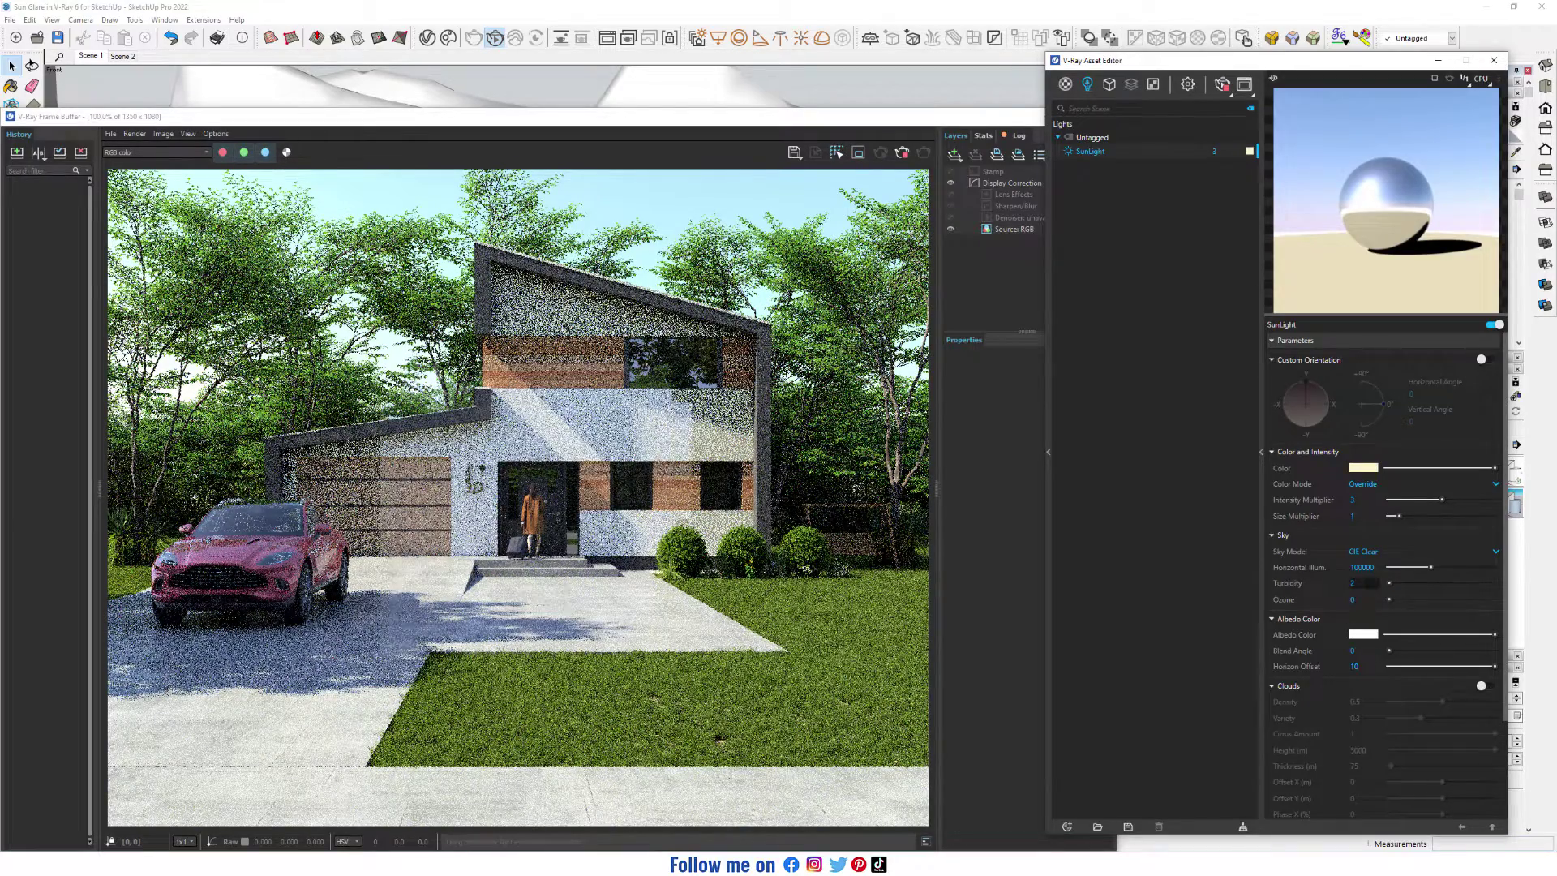
pyautogui.click(1363, 567)
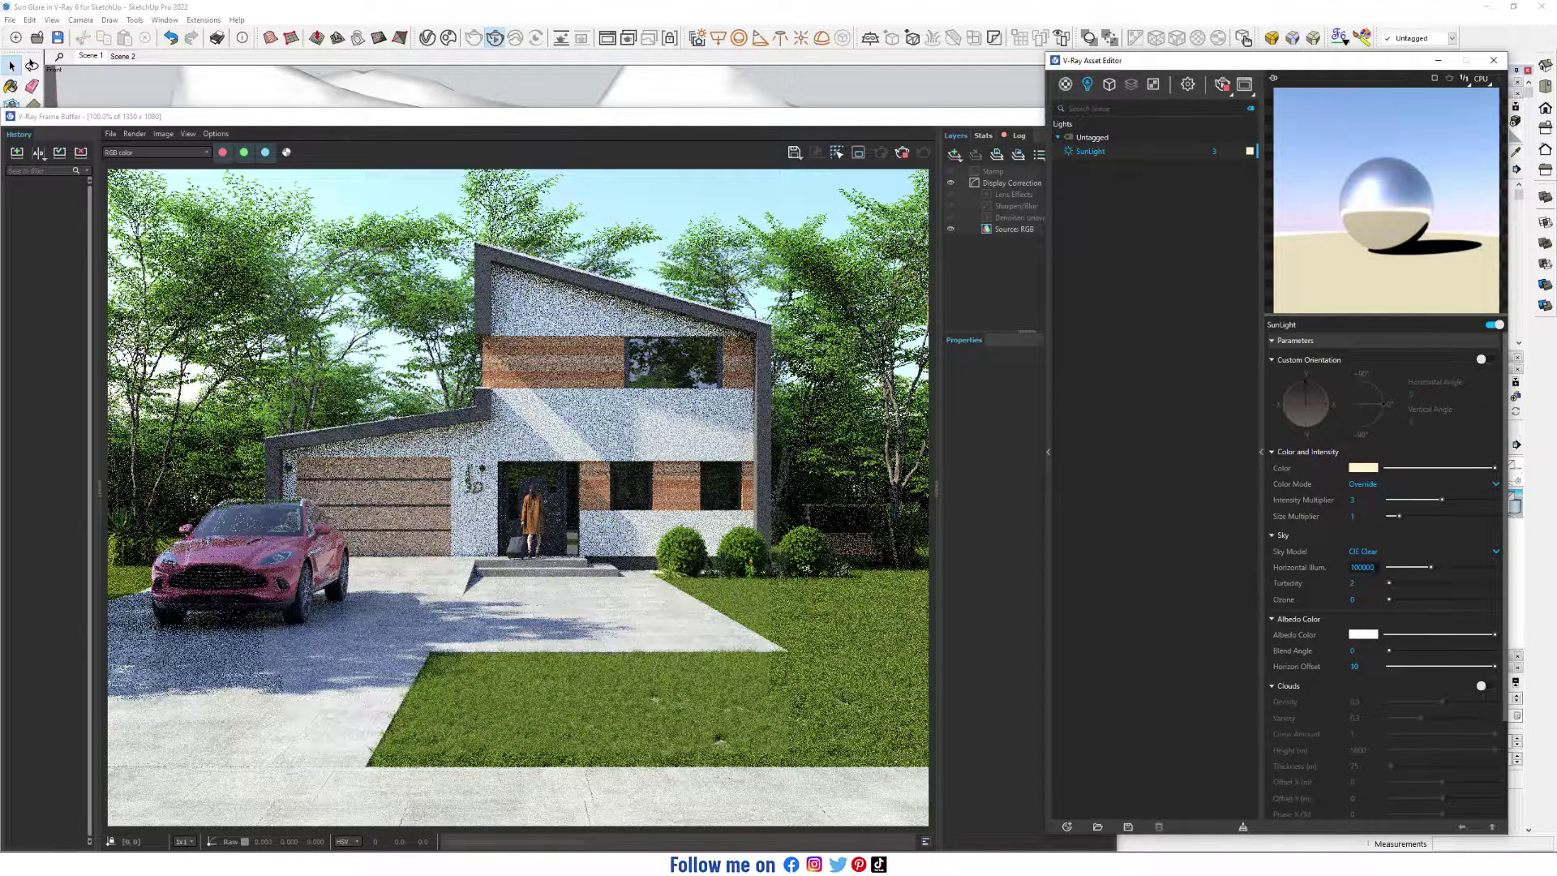
# Step: Set the sun's Horizontal Illum. to 10000 and its Intensity Multiplier to 1
pyautogui.write('10000')
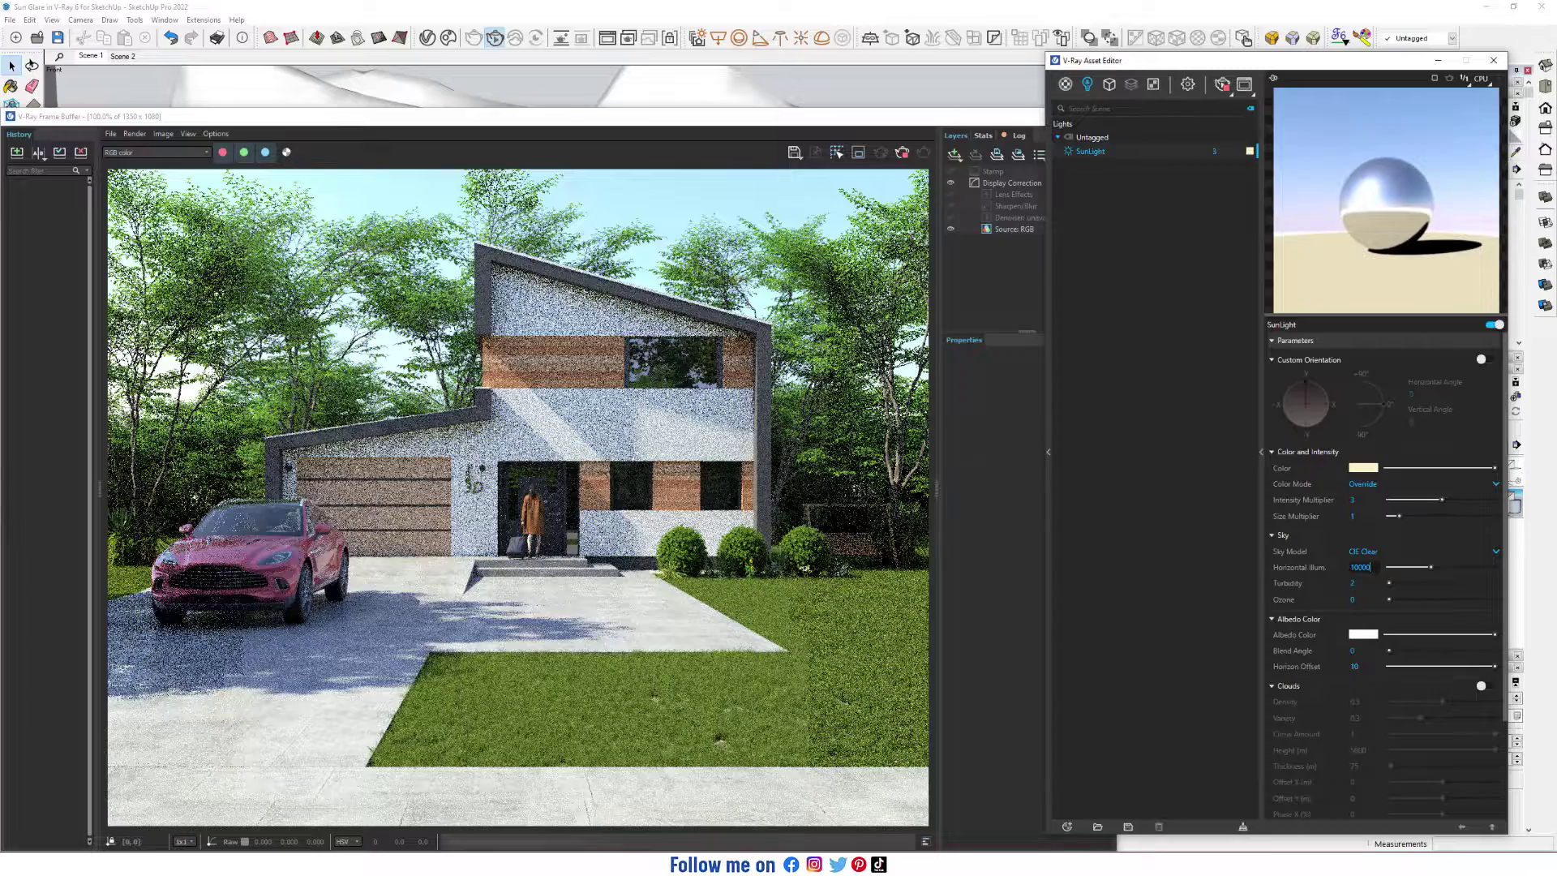
pyautogui.press('Return')
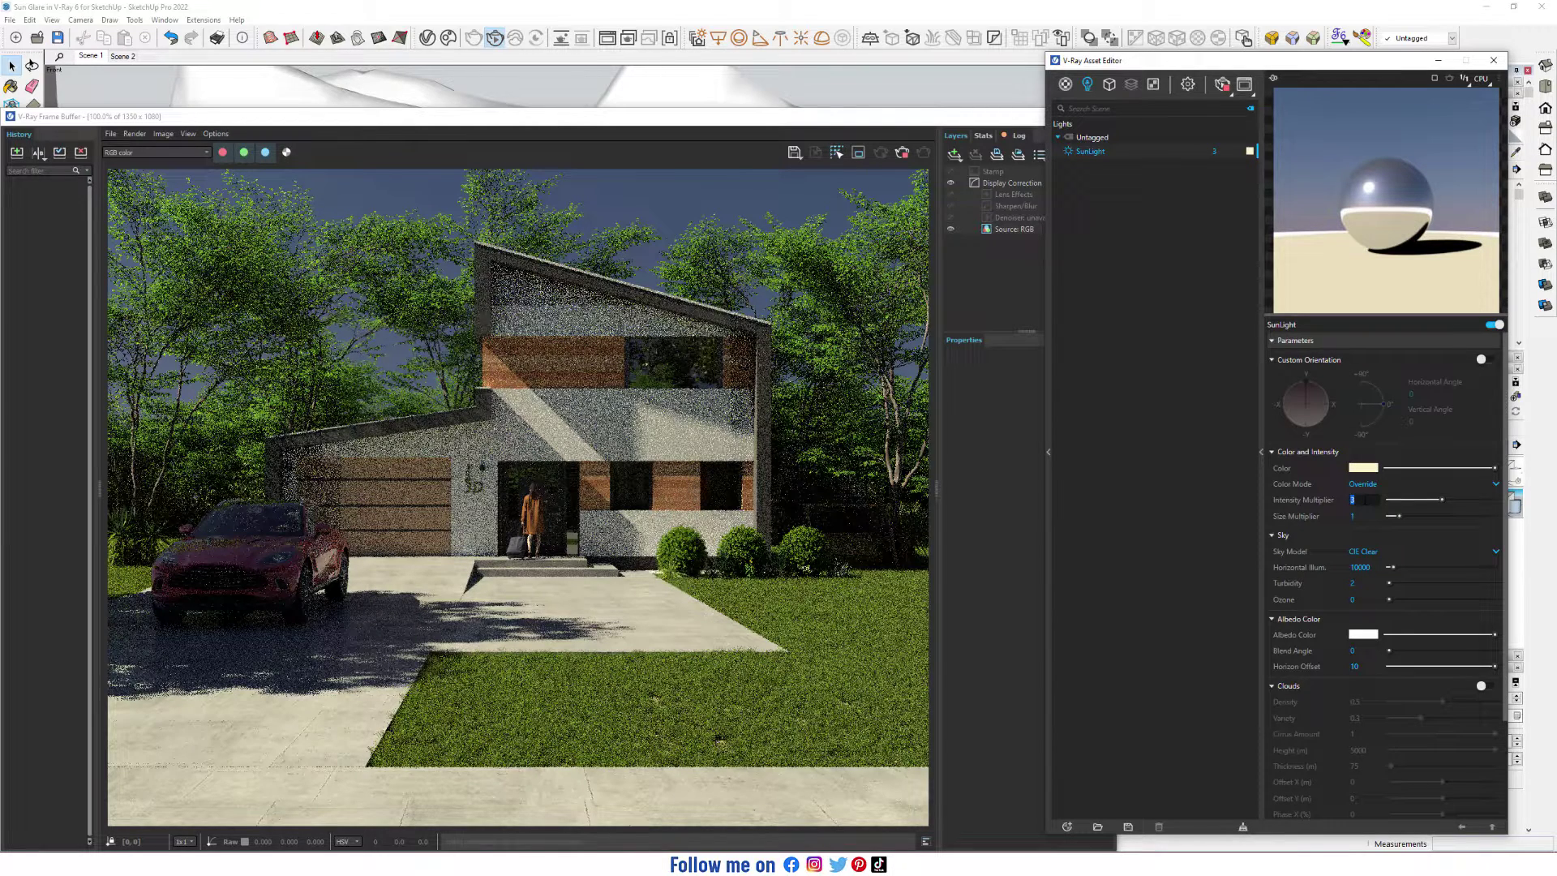
pyautogui.doubleClick(1352, 500)
pyautogui.write('1')
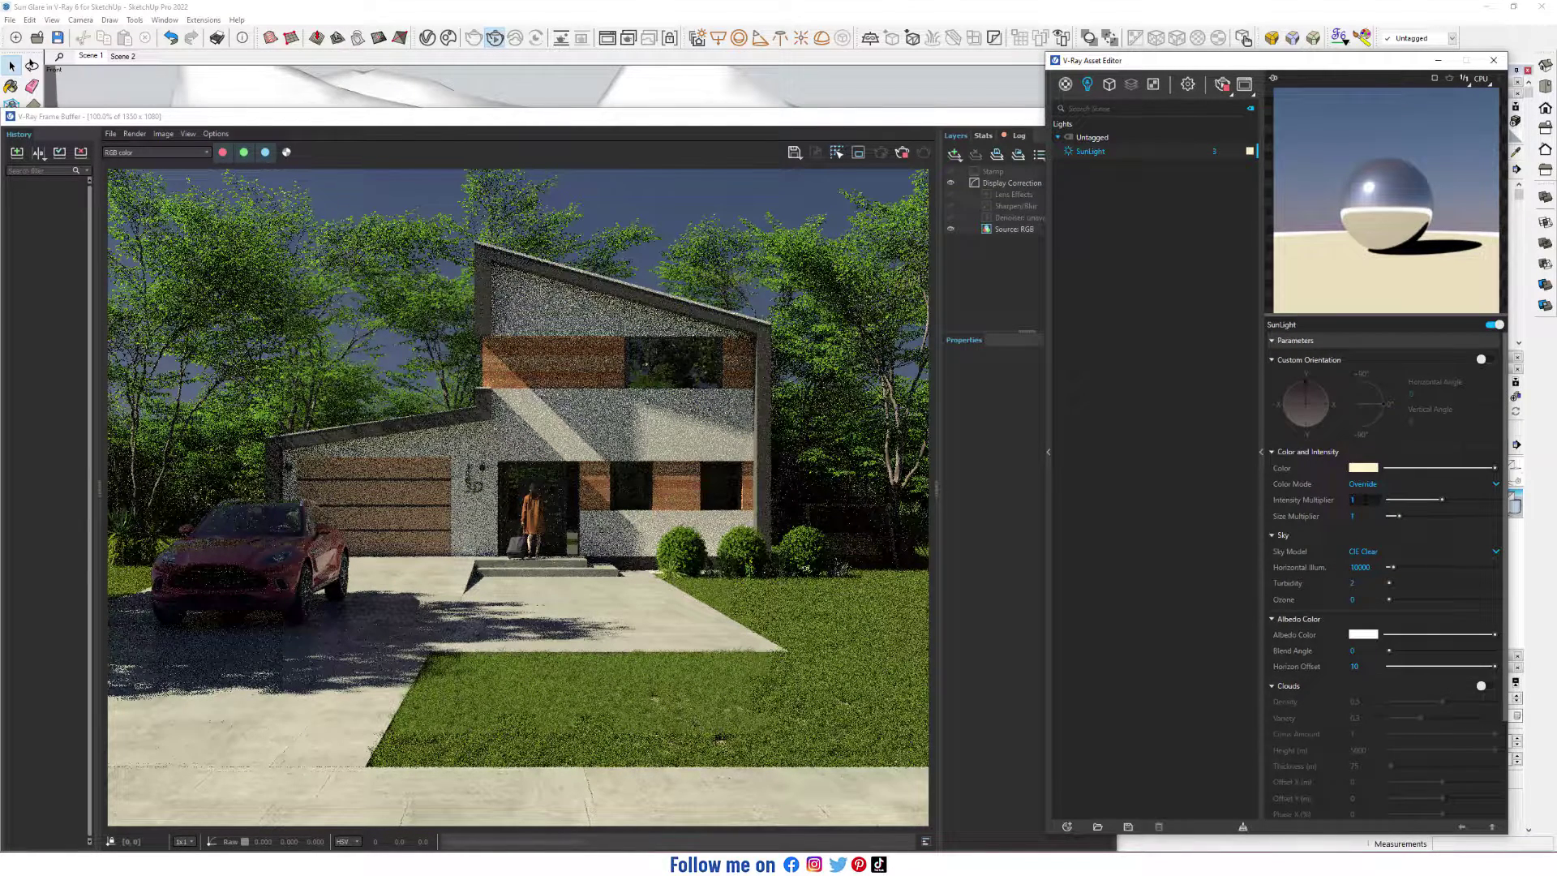
pyautogui.press('Return')
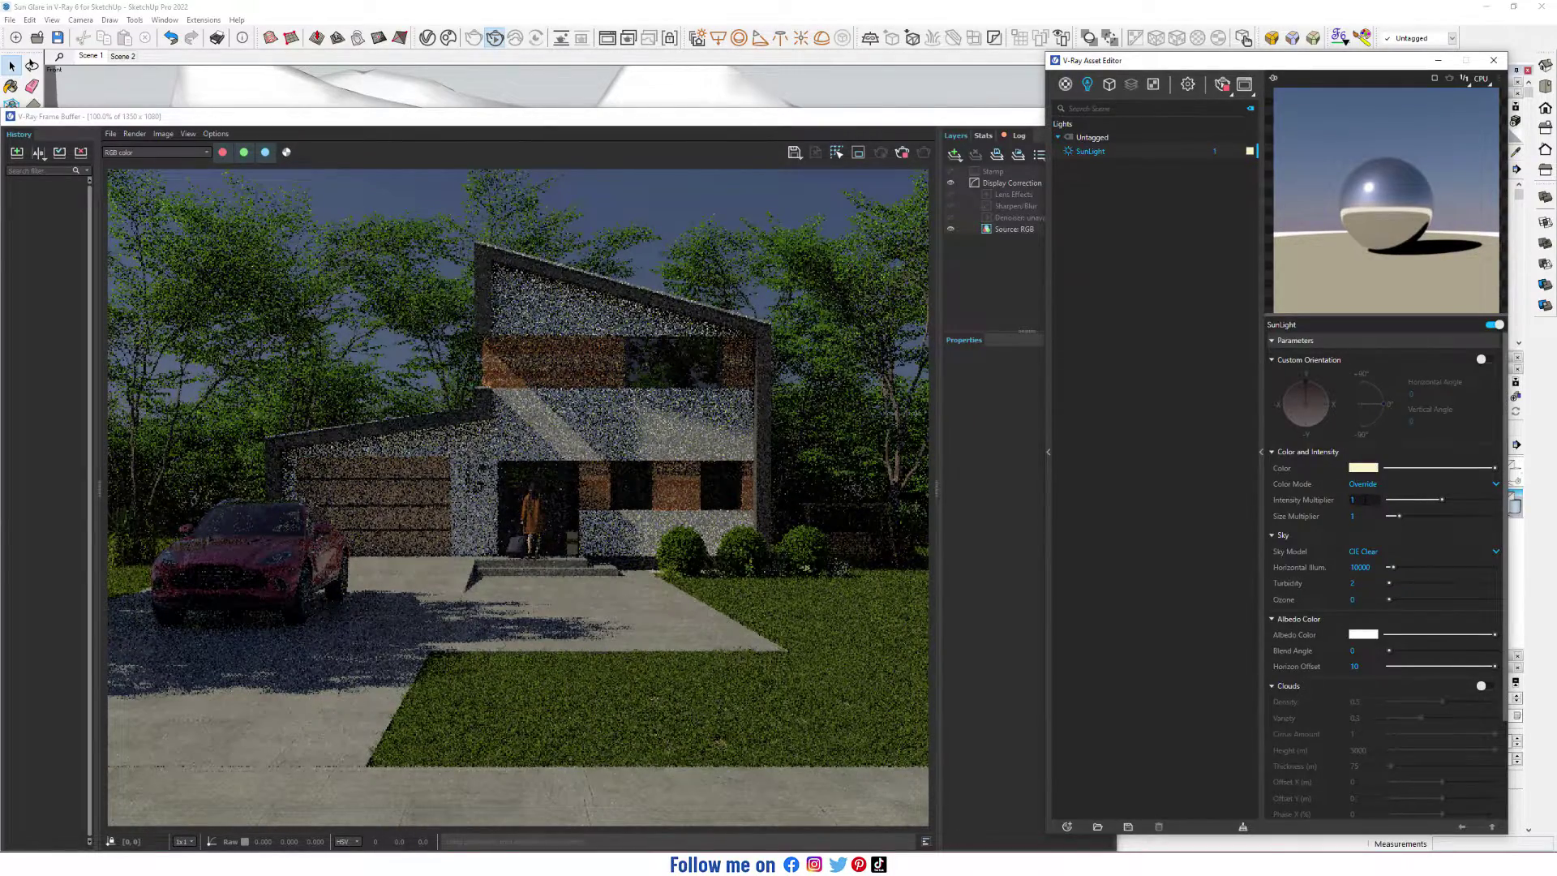
# Step: Enable the sun's Custom Orientation and set Horizontal Illum. to 1000
pyautogui.click(1486, 359)
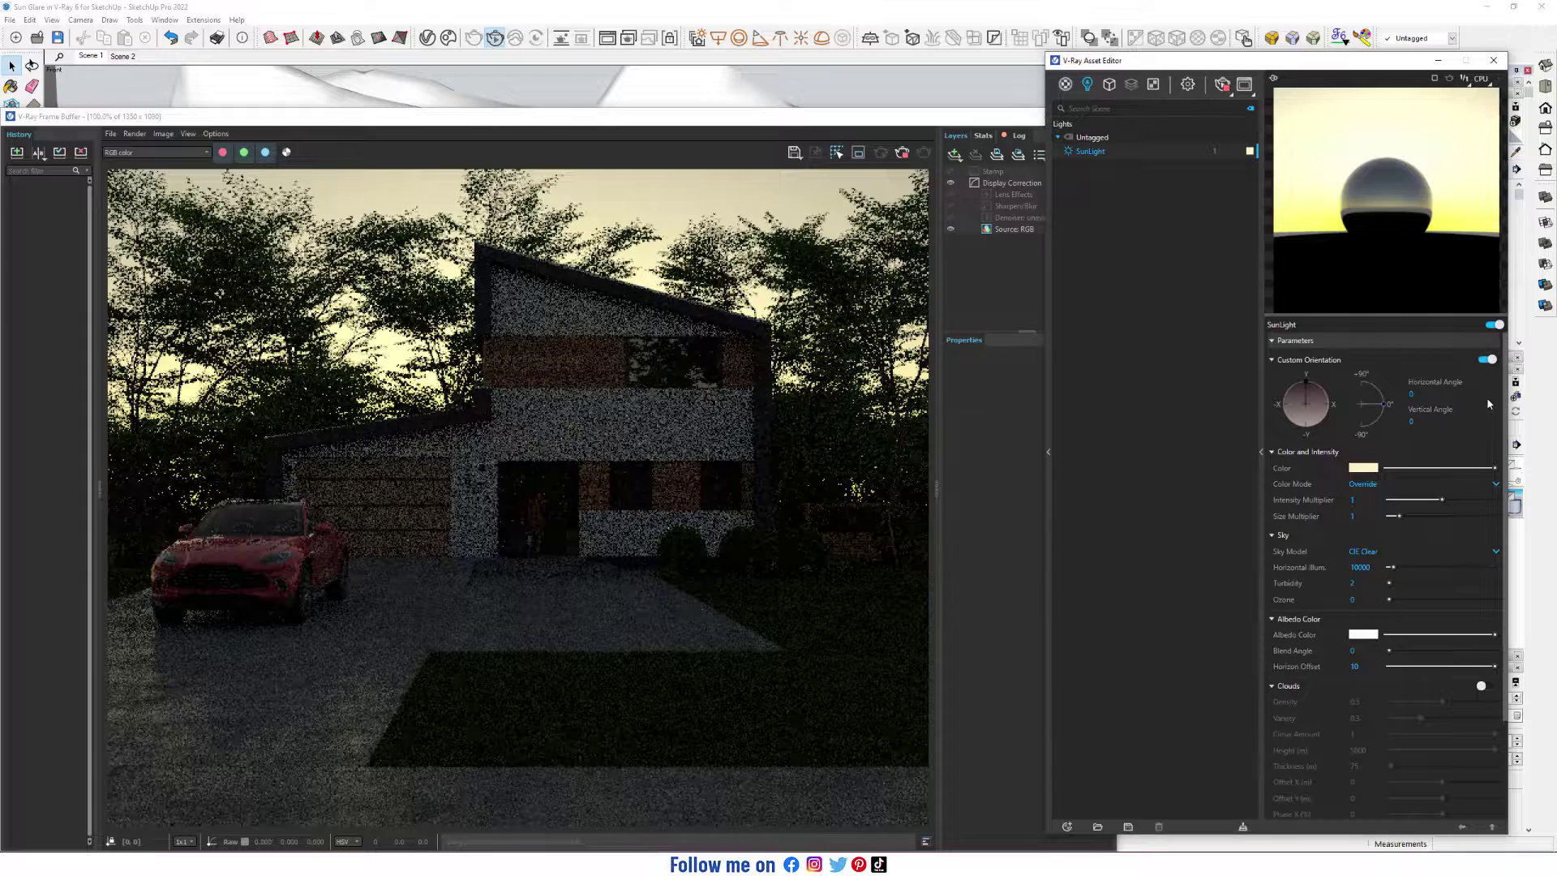
pyautogui.click(1362, 567)
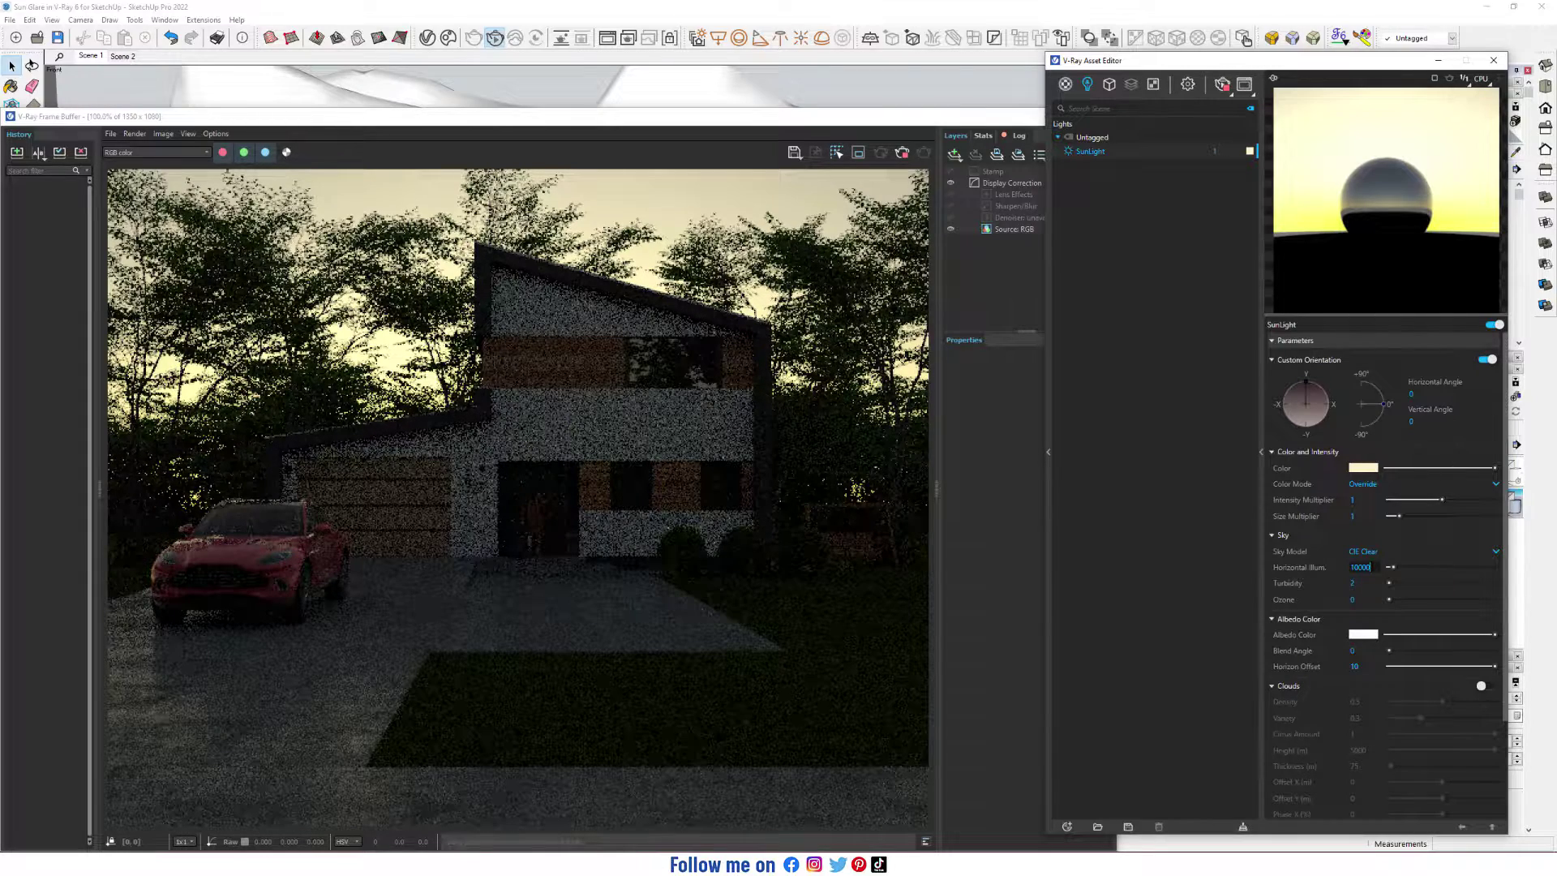
pyautogui.press('BackSpace')
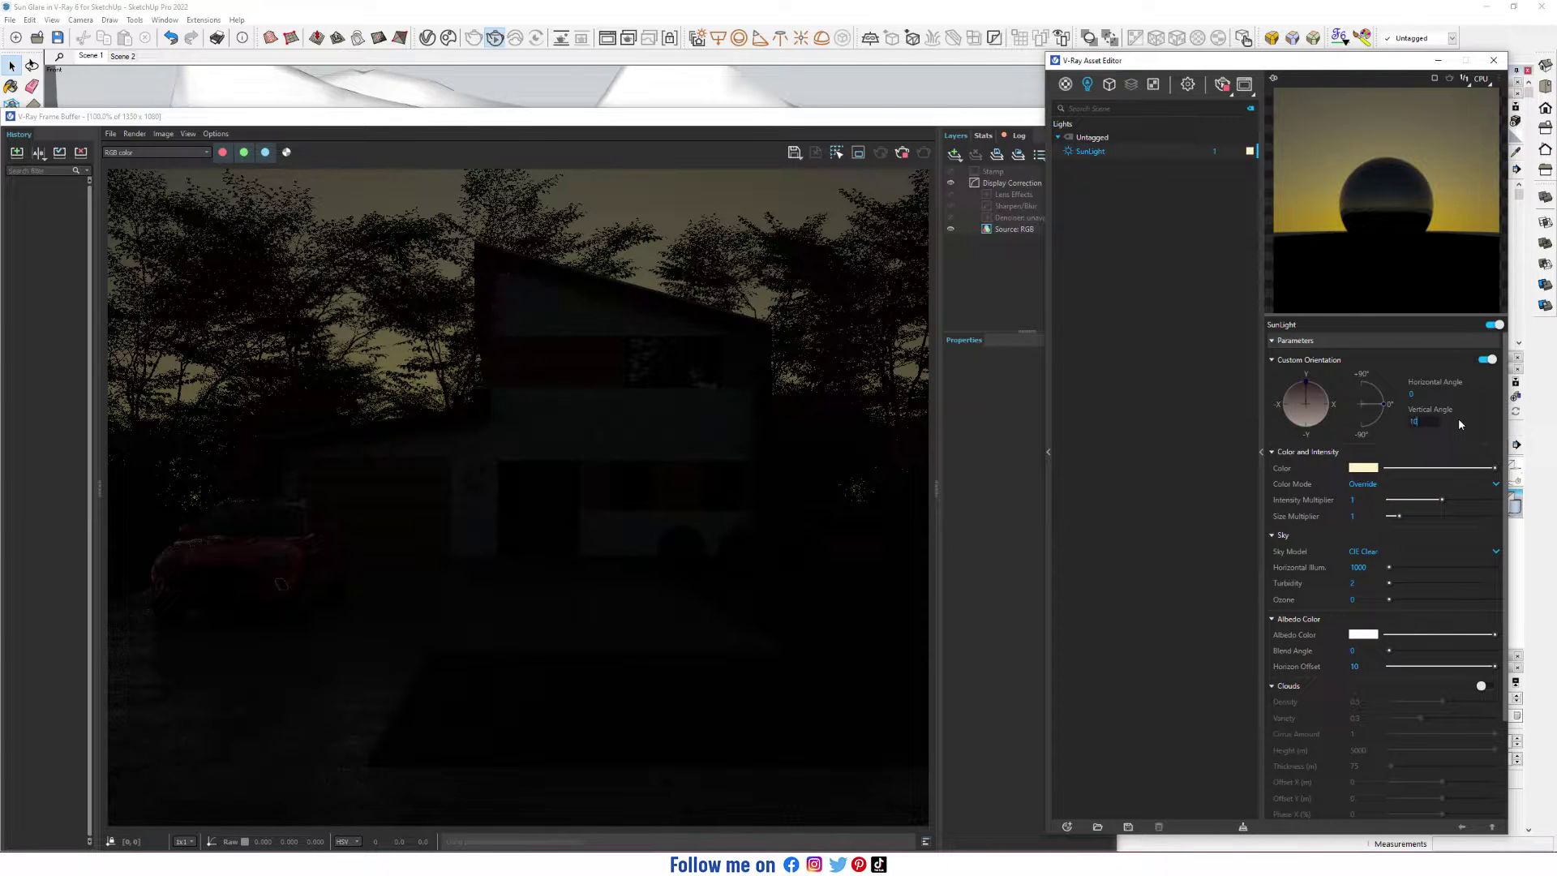
# Step: Set the sun's Vertical Angle to 10°, then raise it to 15°
pyautogui.press('Return')
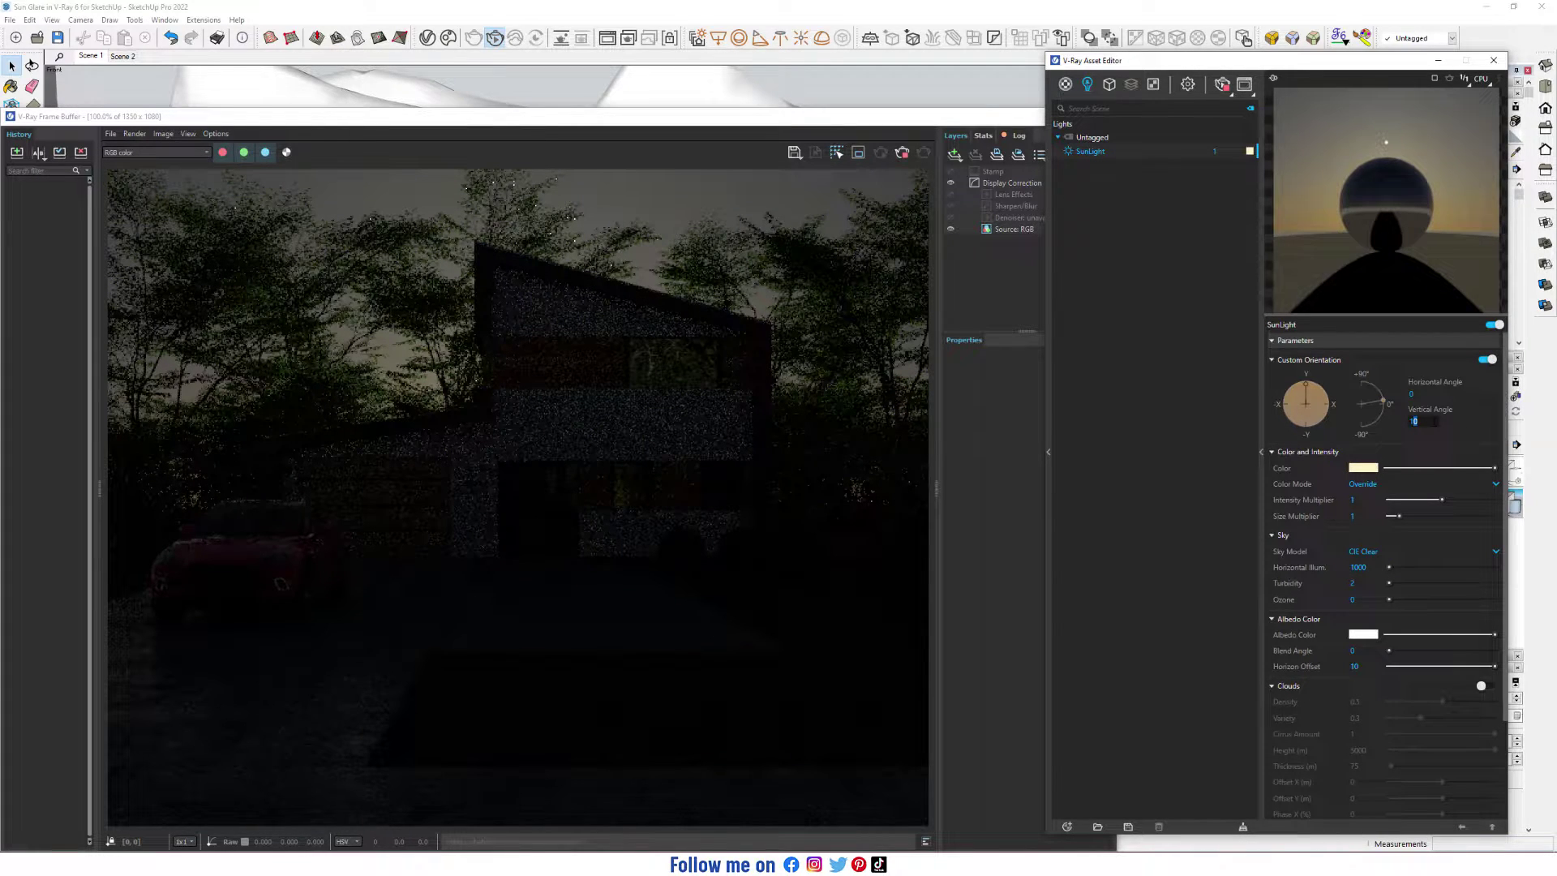
pyautogui.press('Return')
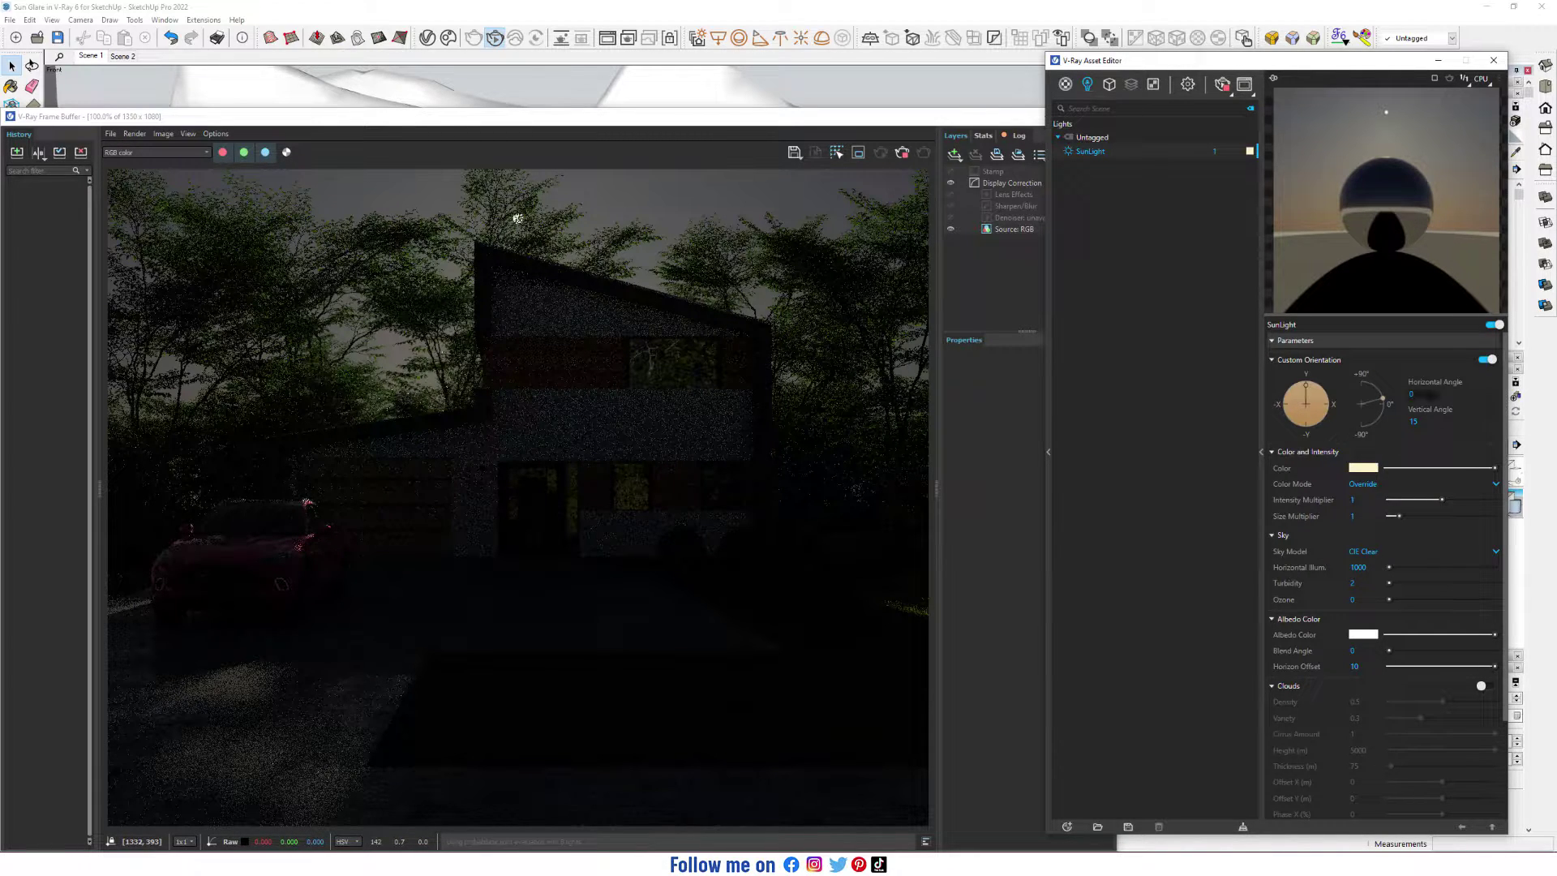
pyautogui.click(1412, 395)
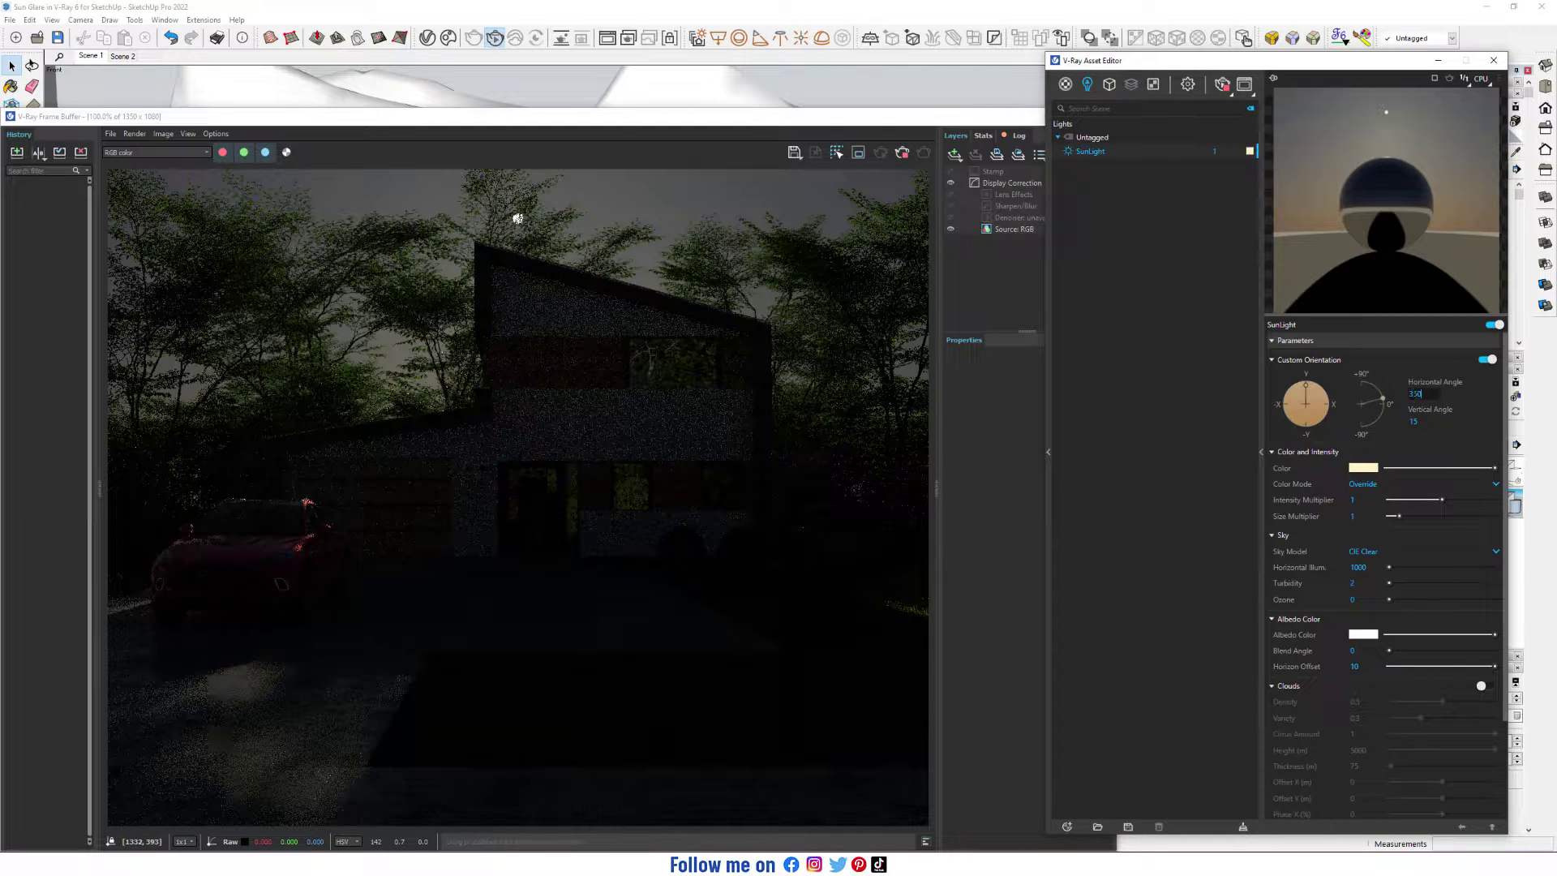
# Step: Try sun Horizontal Angles of 350° and 345°, then settle on 348°
pyautogui.press('Return')
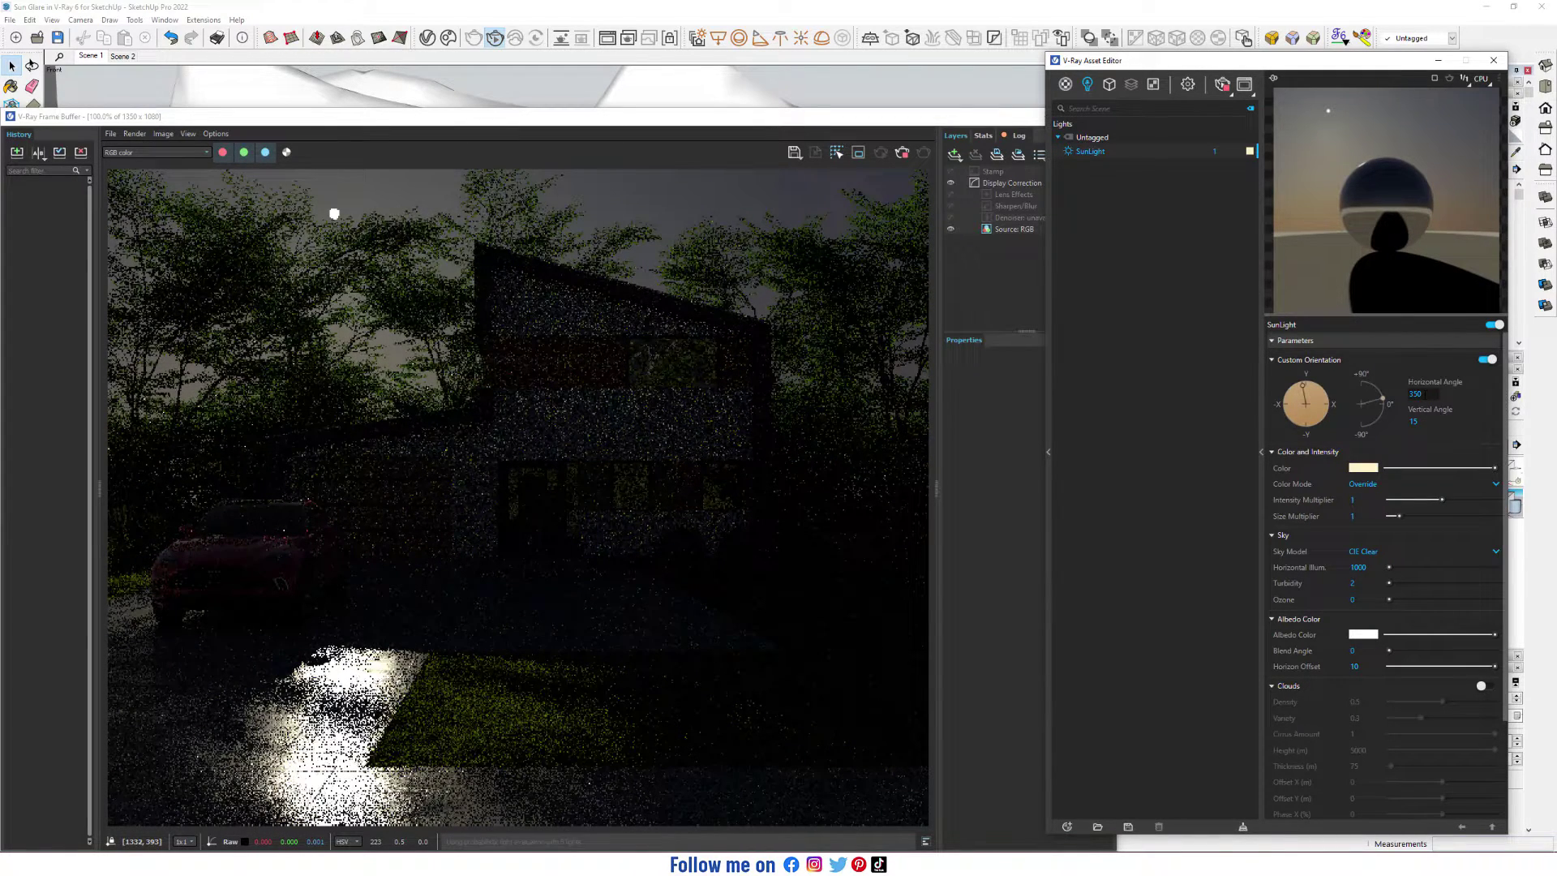
pyautogui.click(1415, 393)
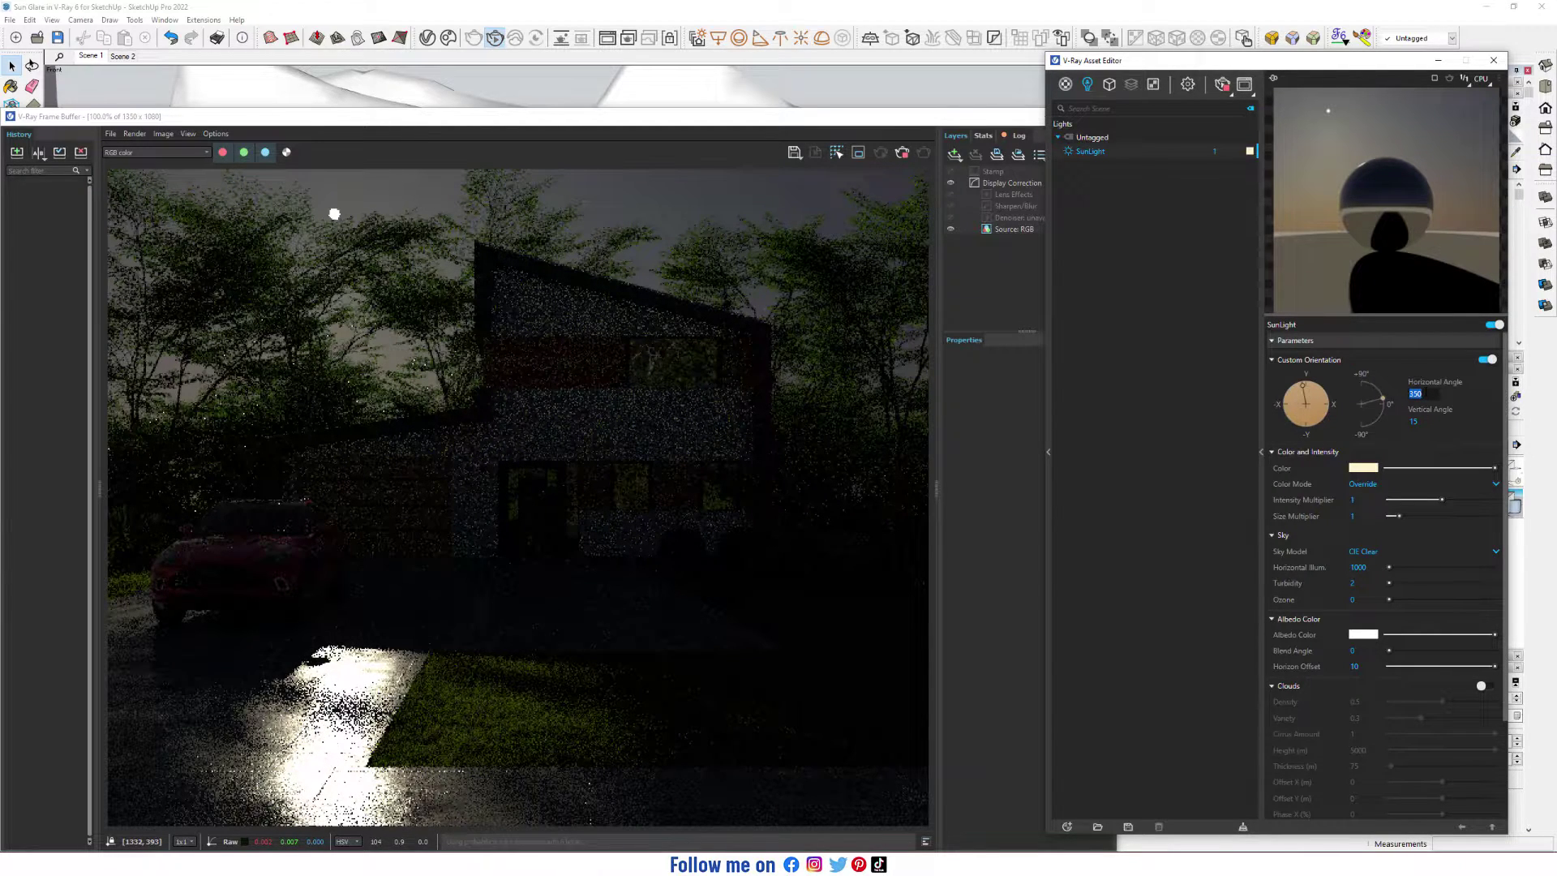
pyautogui.write('34')
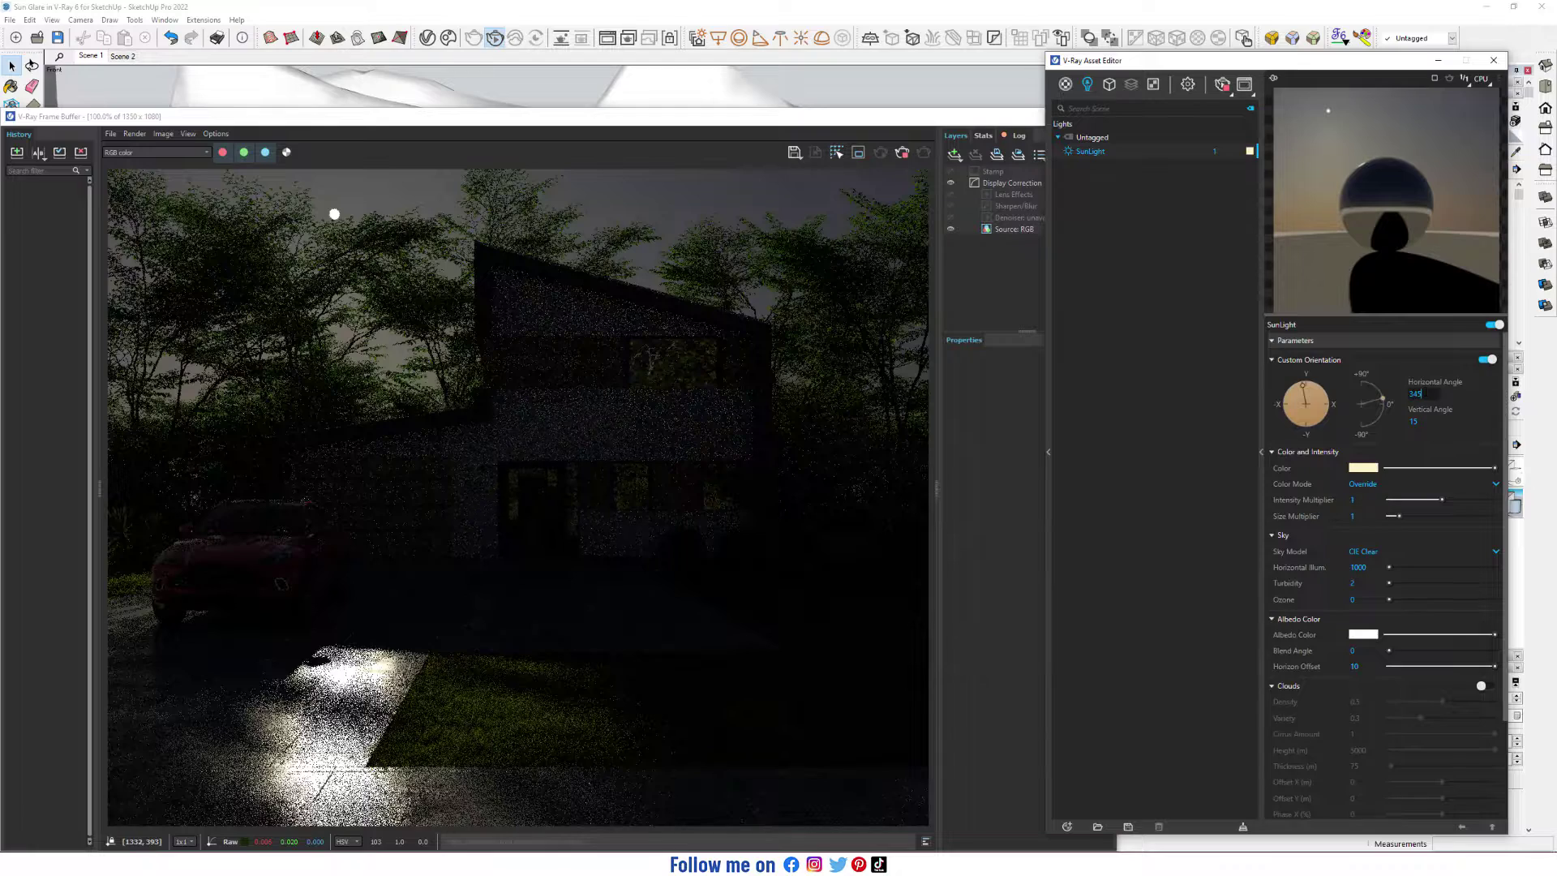
pyautogui.press('Return')
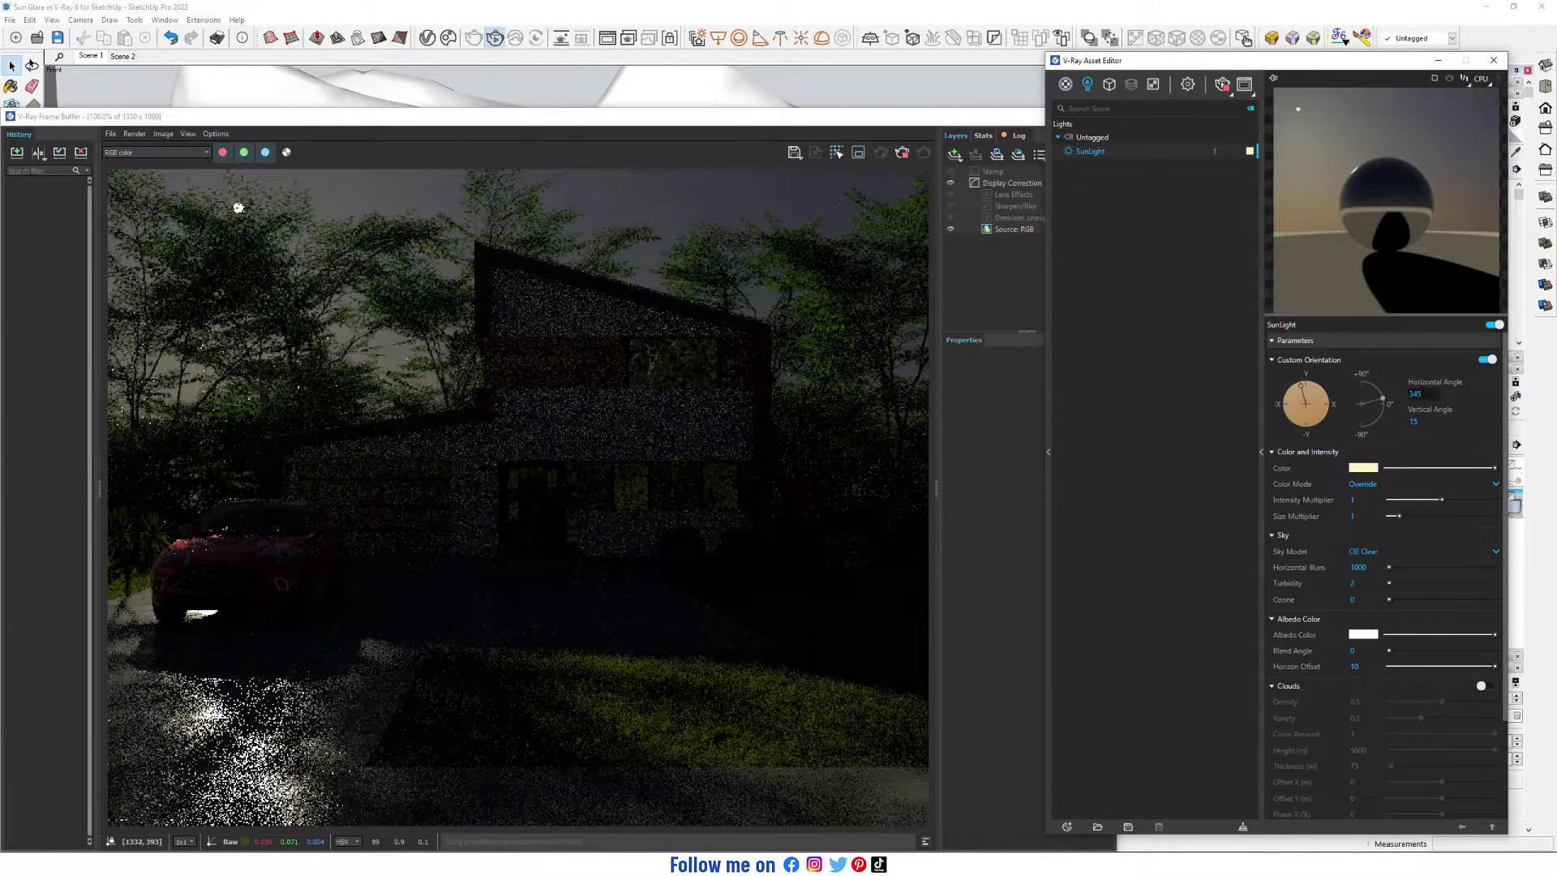
pyautogui.press('Return')
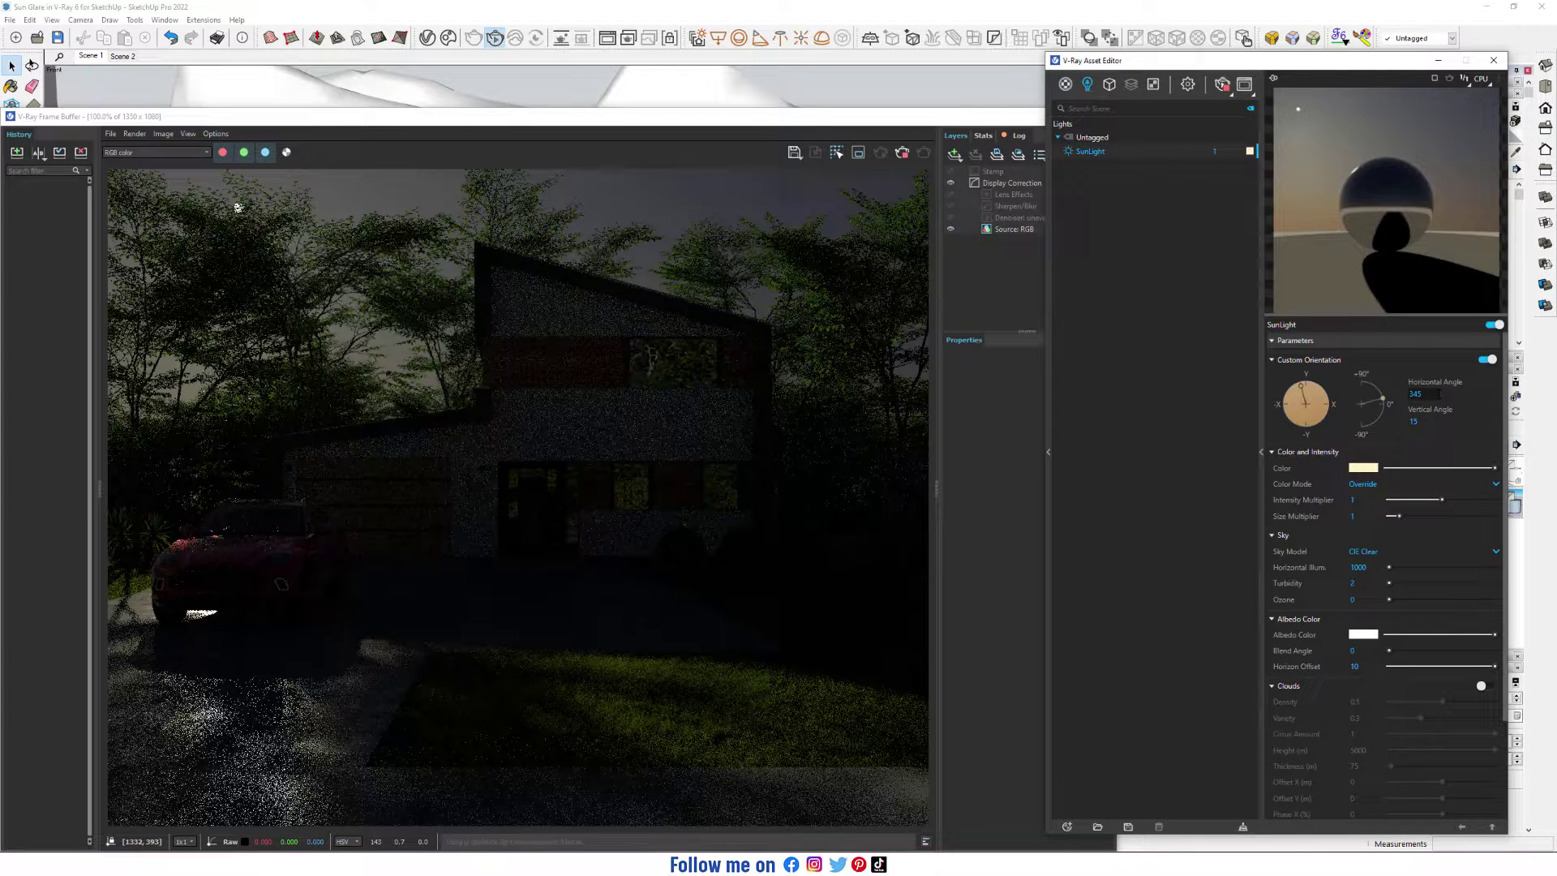
pyautogui.press('BackSpace')
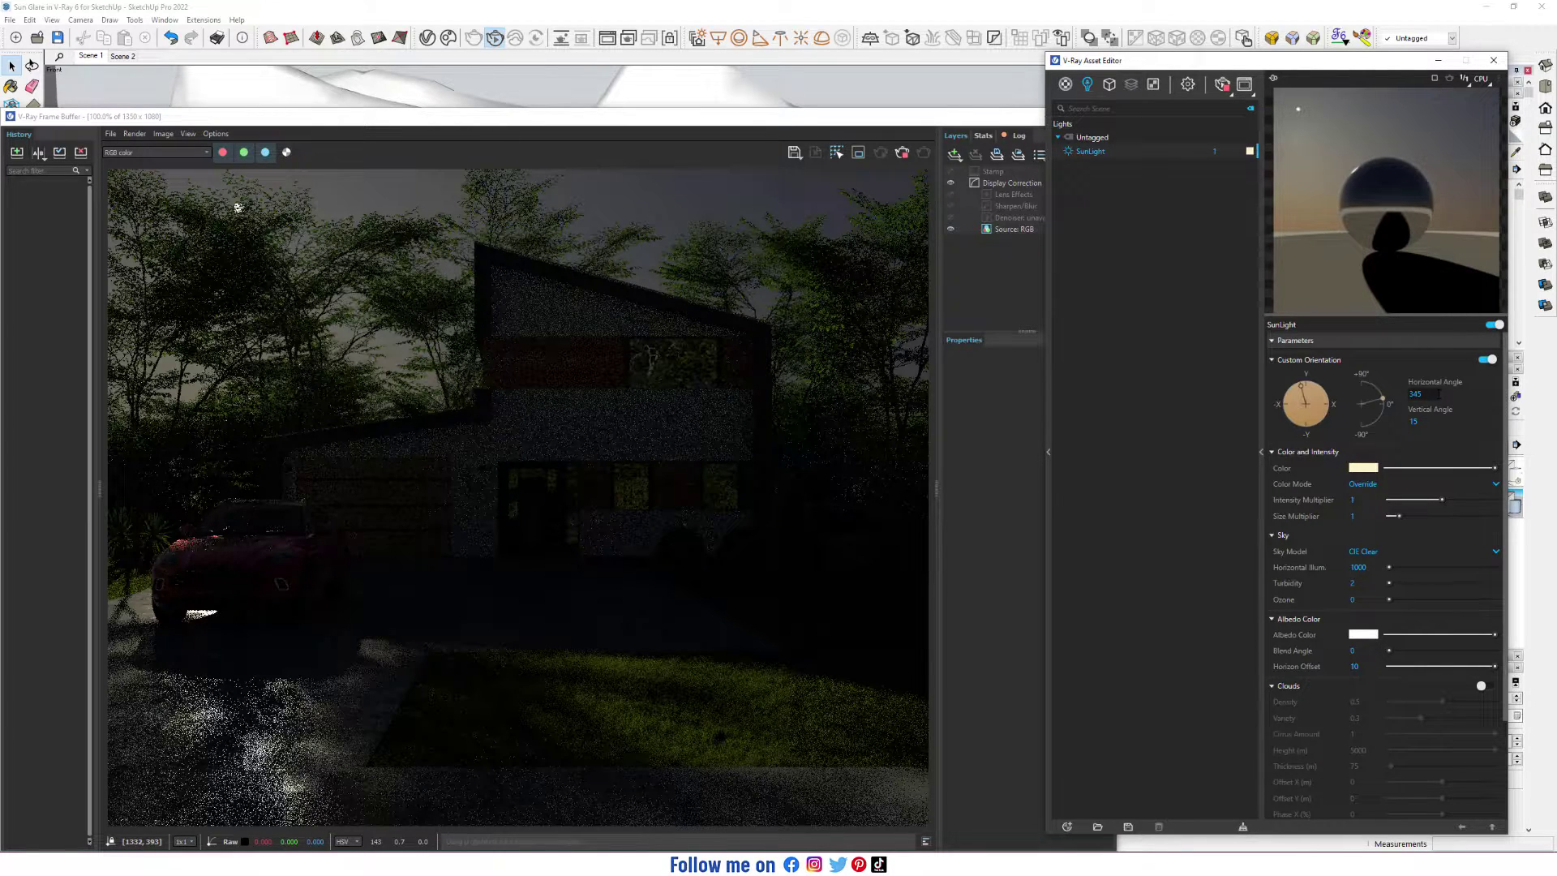
pyautogui.write('8')
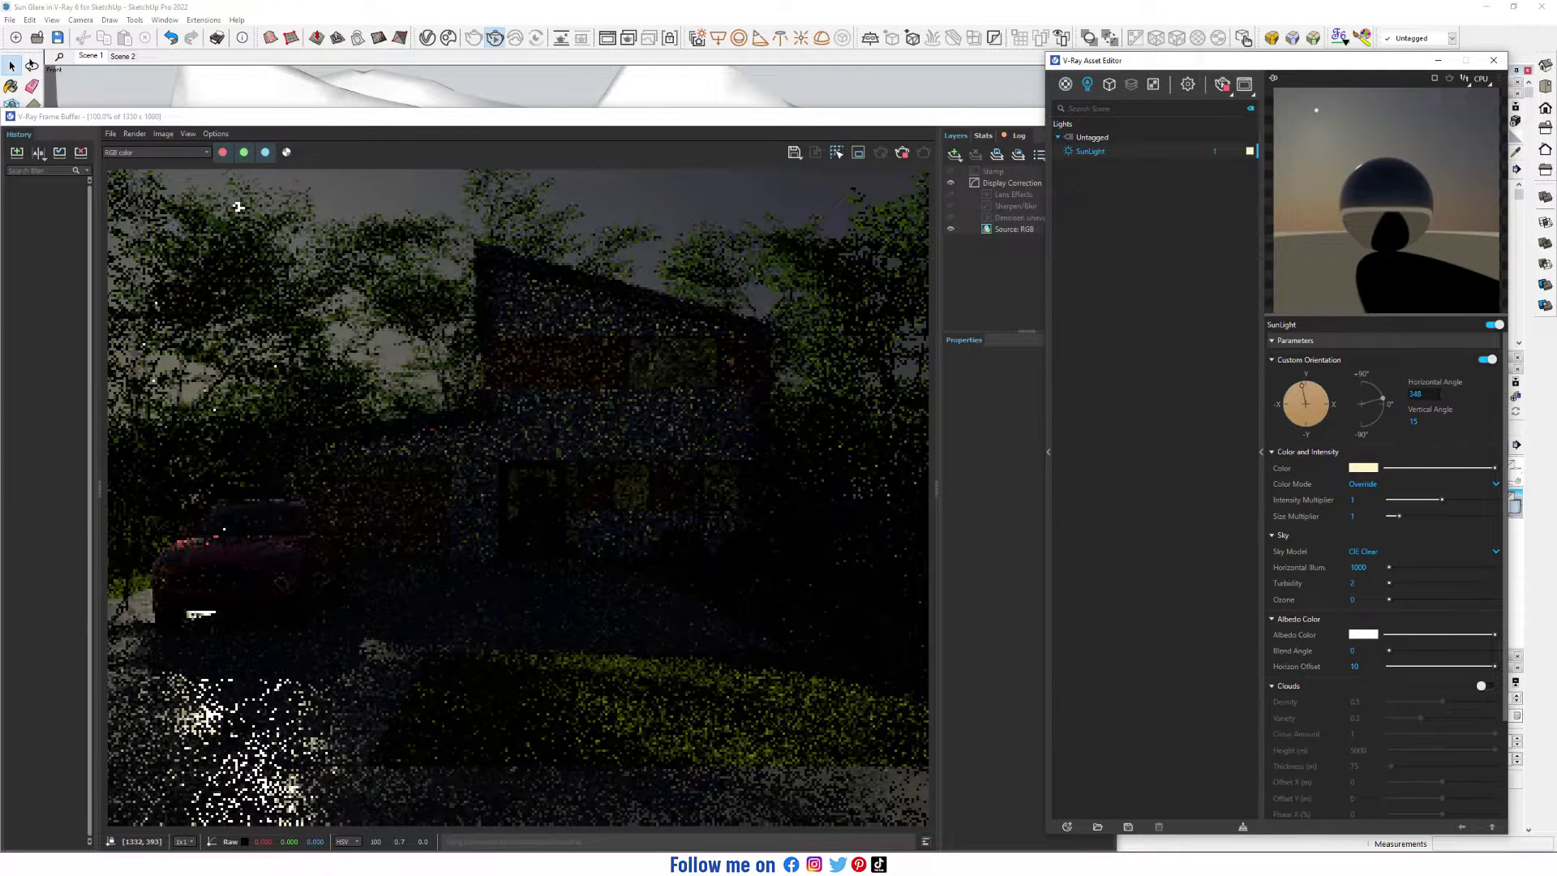
# Step: Set the sun's Vertical Angle to 13.5°, keeping Horizontal Angle at 348°
pyautogui.press('Tab')
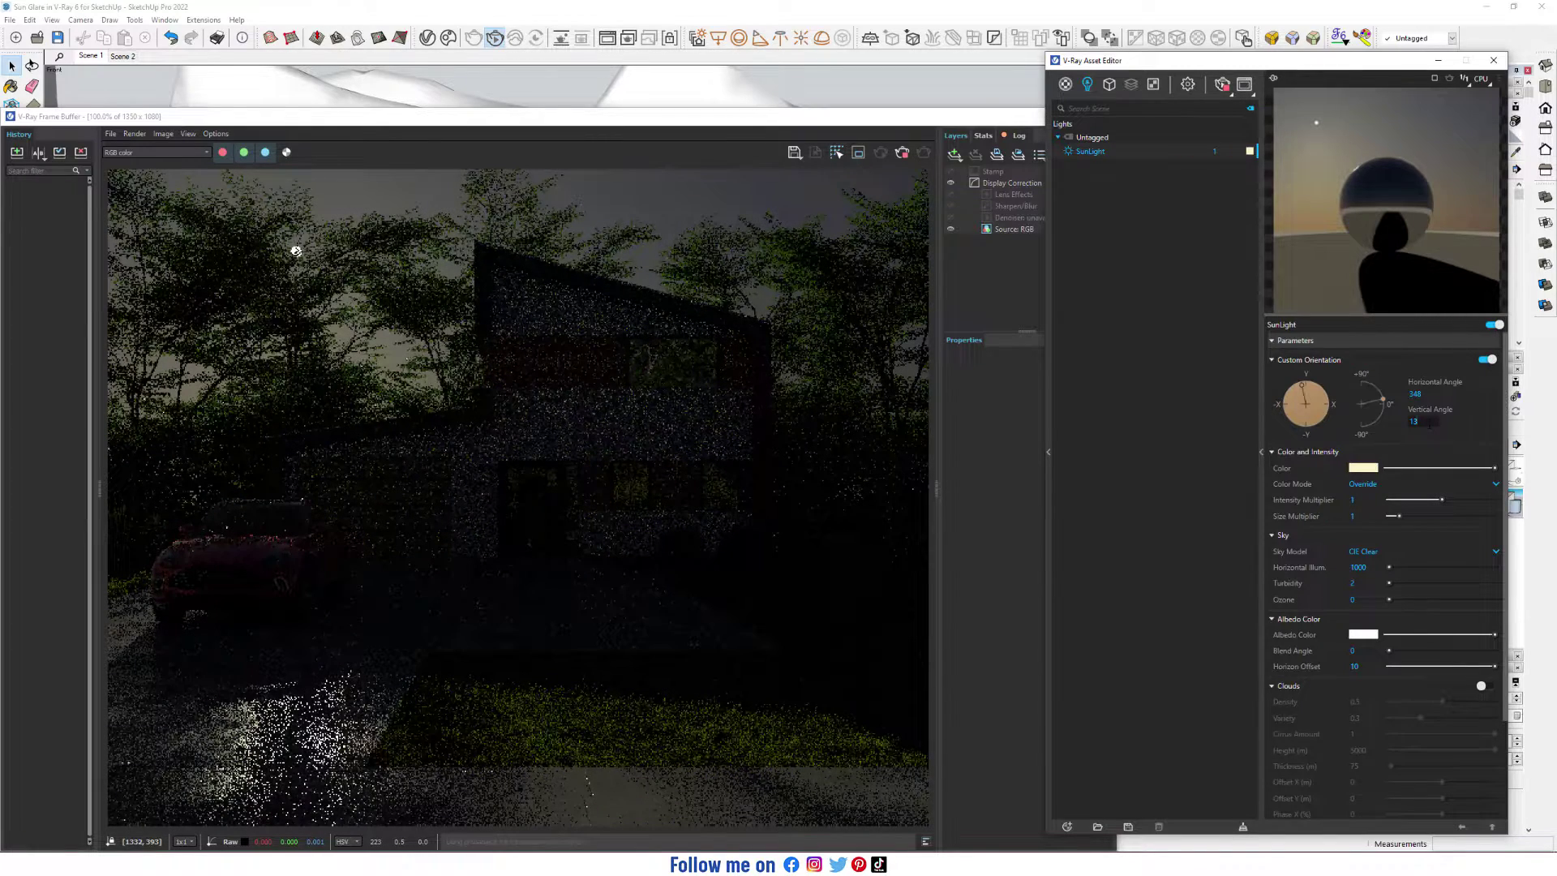
pyautogui.write('.5')
pyautogui.press('Return')
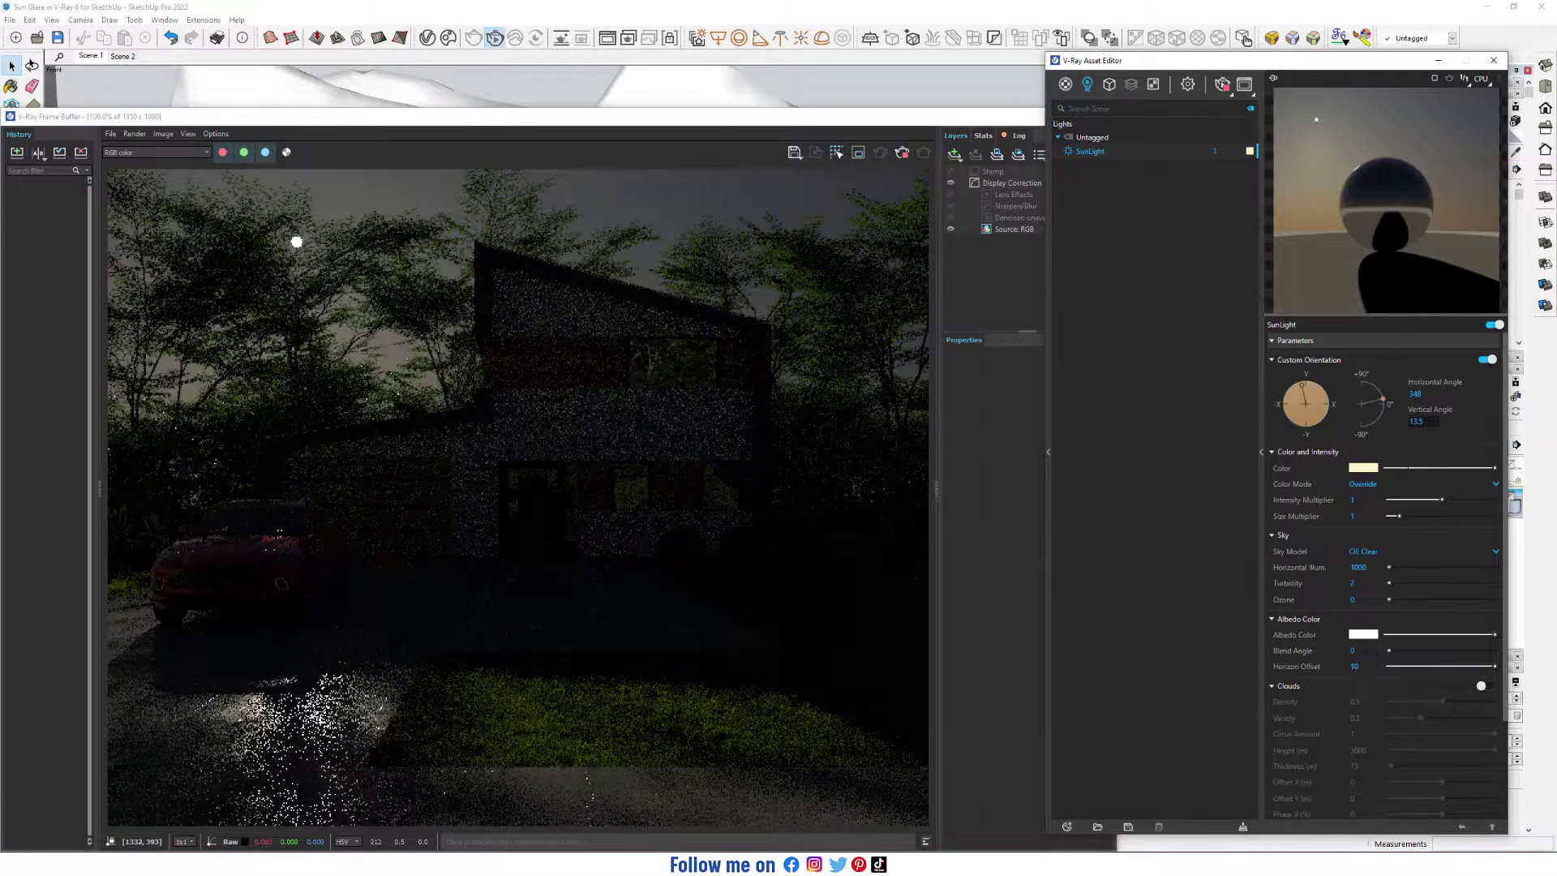
# Step: Expand the SunLight Options and lower Affect Specular to 0.01
pyautogui.scroll(-3, 1322, 730)
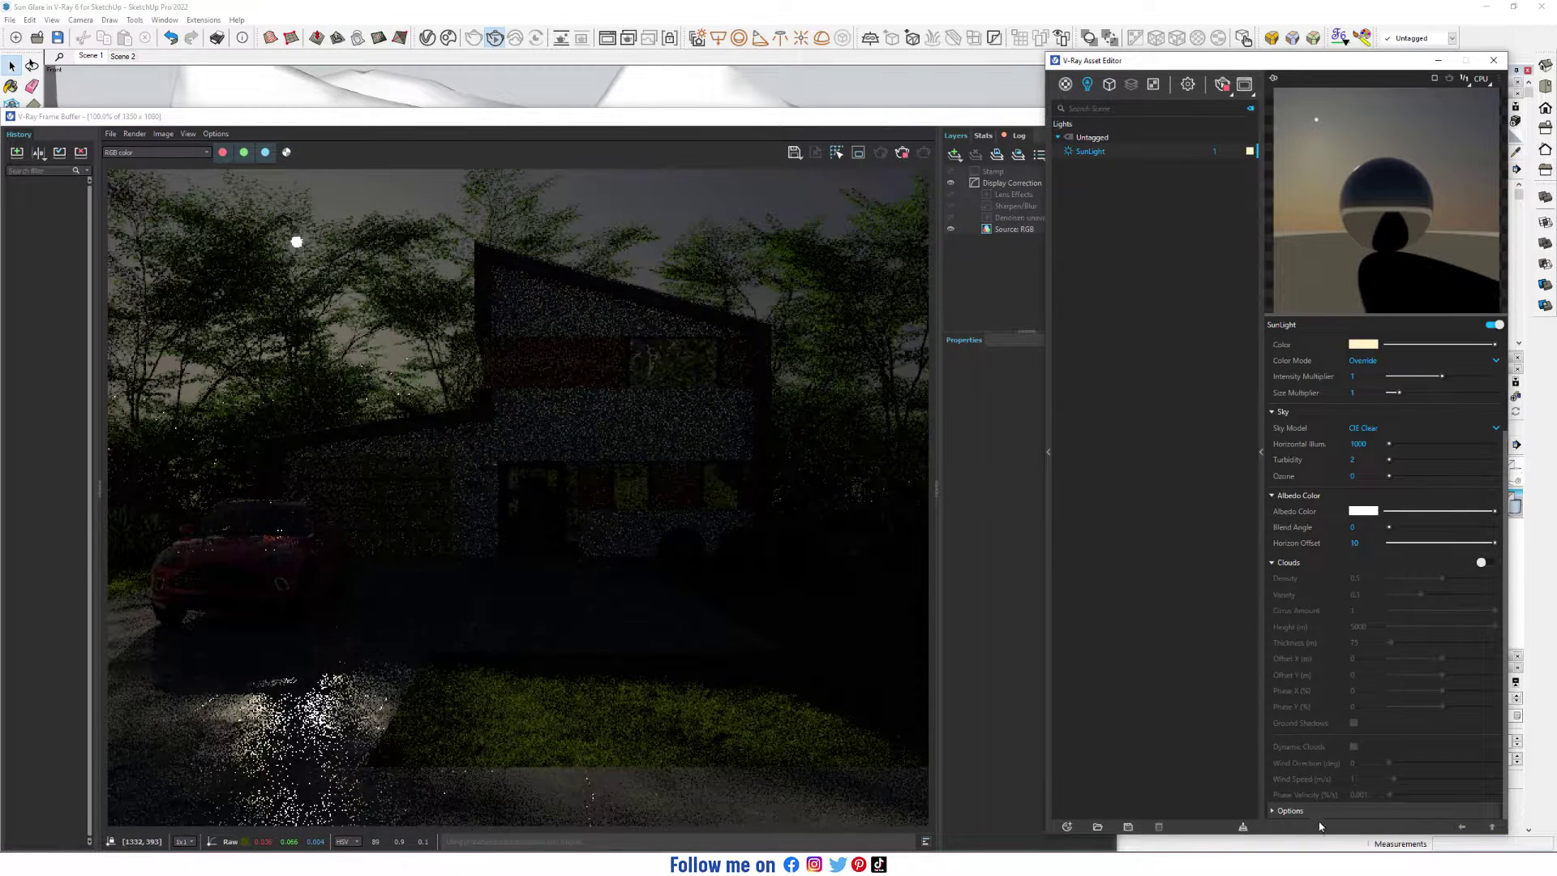
pyautogui.click(1314, 810)
pyautogui.scroll(-3, 1296, 762)
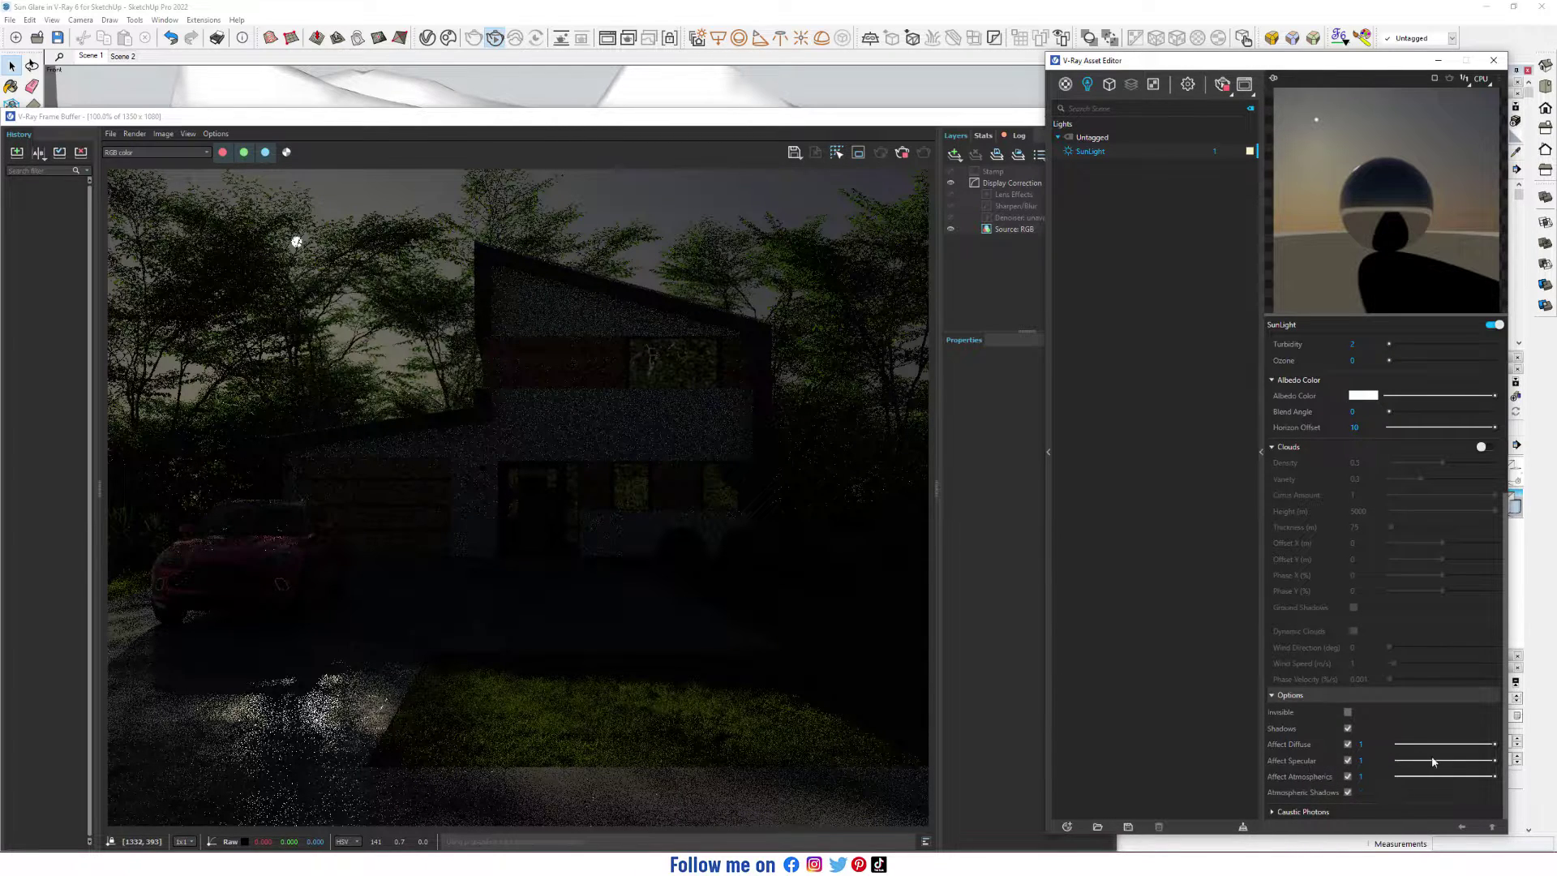
pyautogui.moveTo(1496, 762); pyautogui.dragTo(1410, 767)
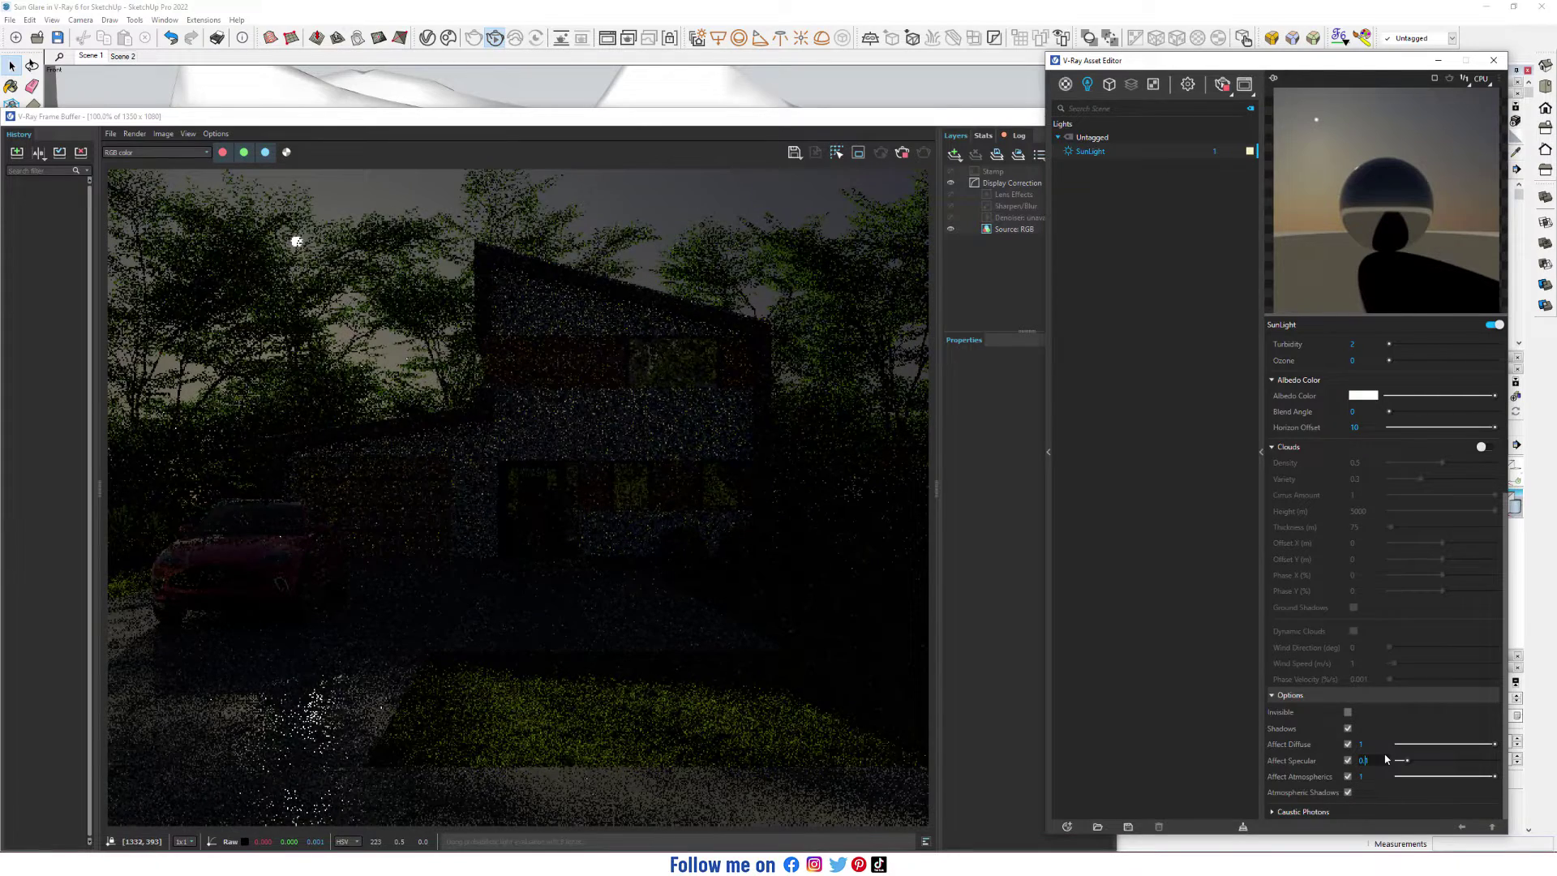
pyautogui.write('1')
pyautogui.press('Return')
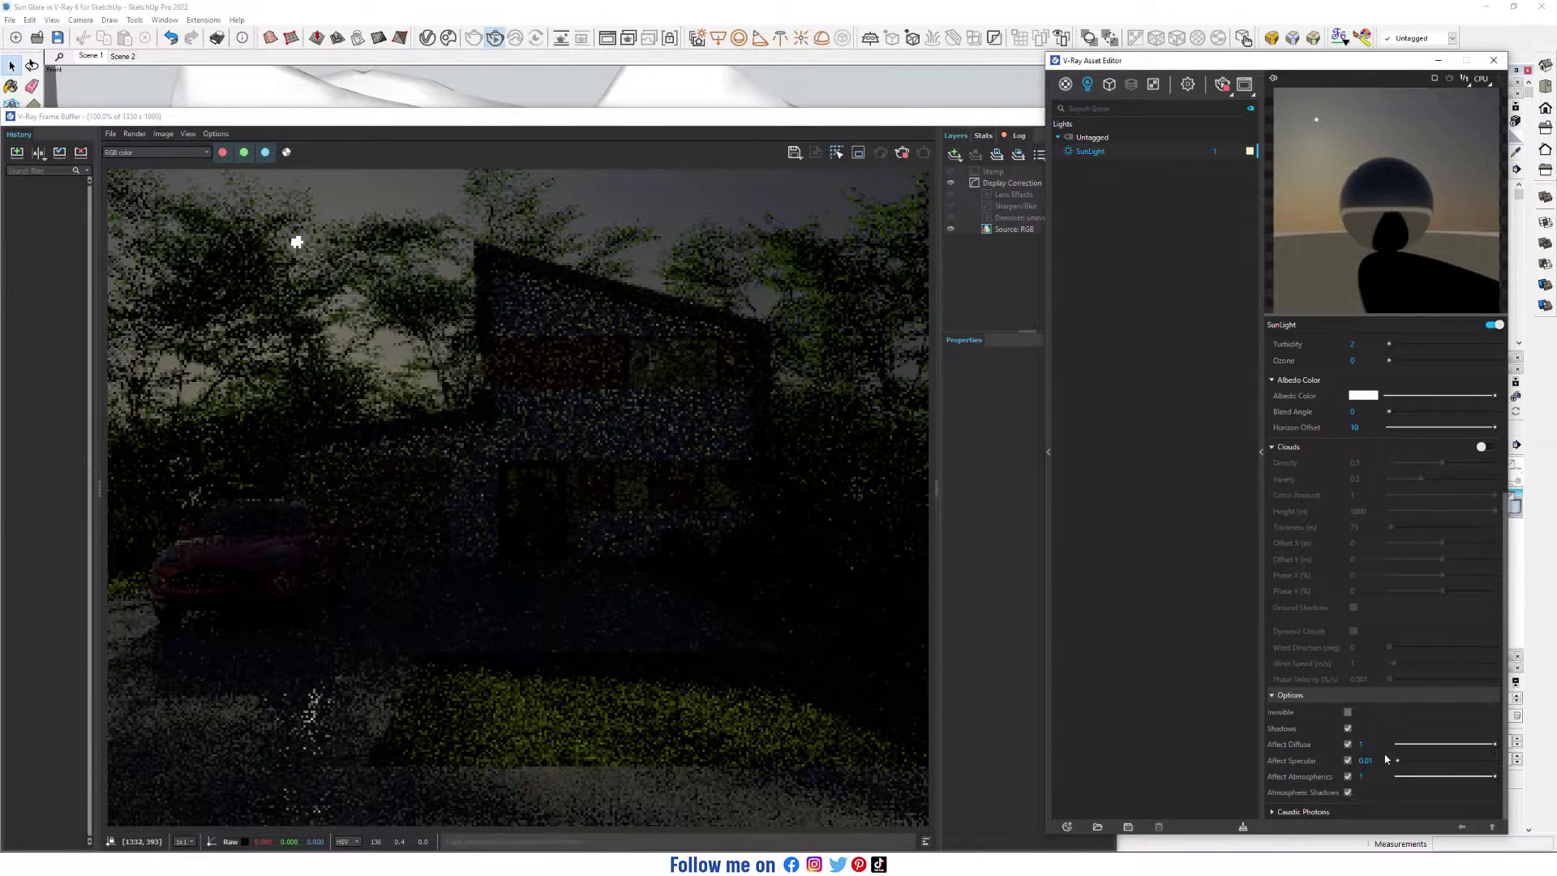
pyautogui.scroll(1, 1330, 500)
pyautogui.scroll(5, 1331, 501)
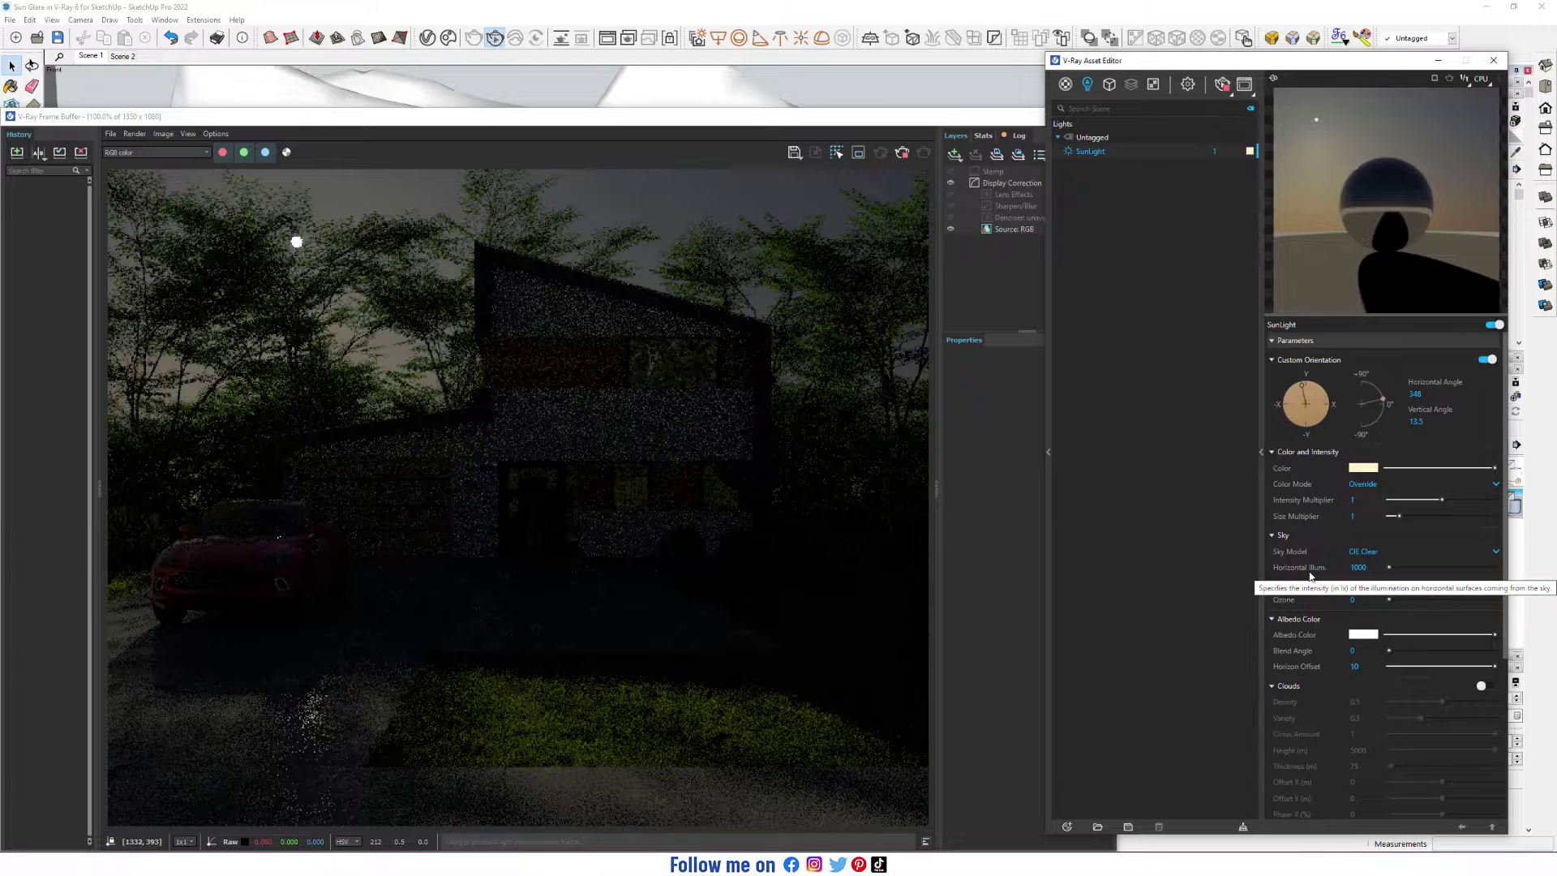
# Step: Set the sun's Horizontal Illum. to 2000
pyautogui.click(1359, 567)
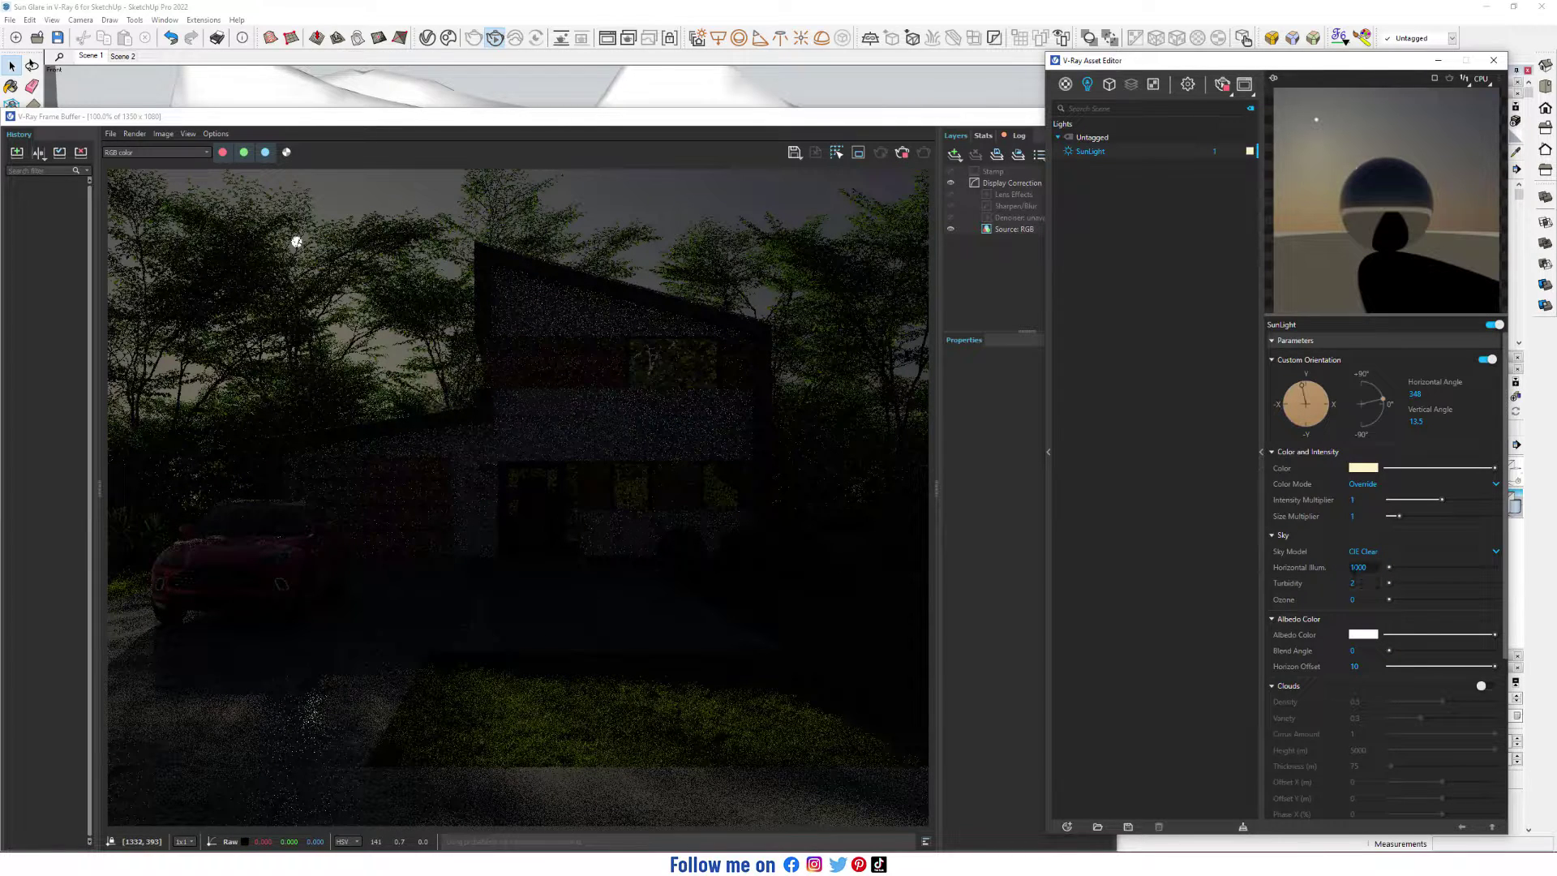
pyautogui.click(1359, 567)
pyautogui.write('2')
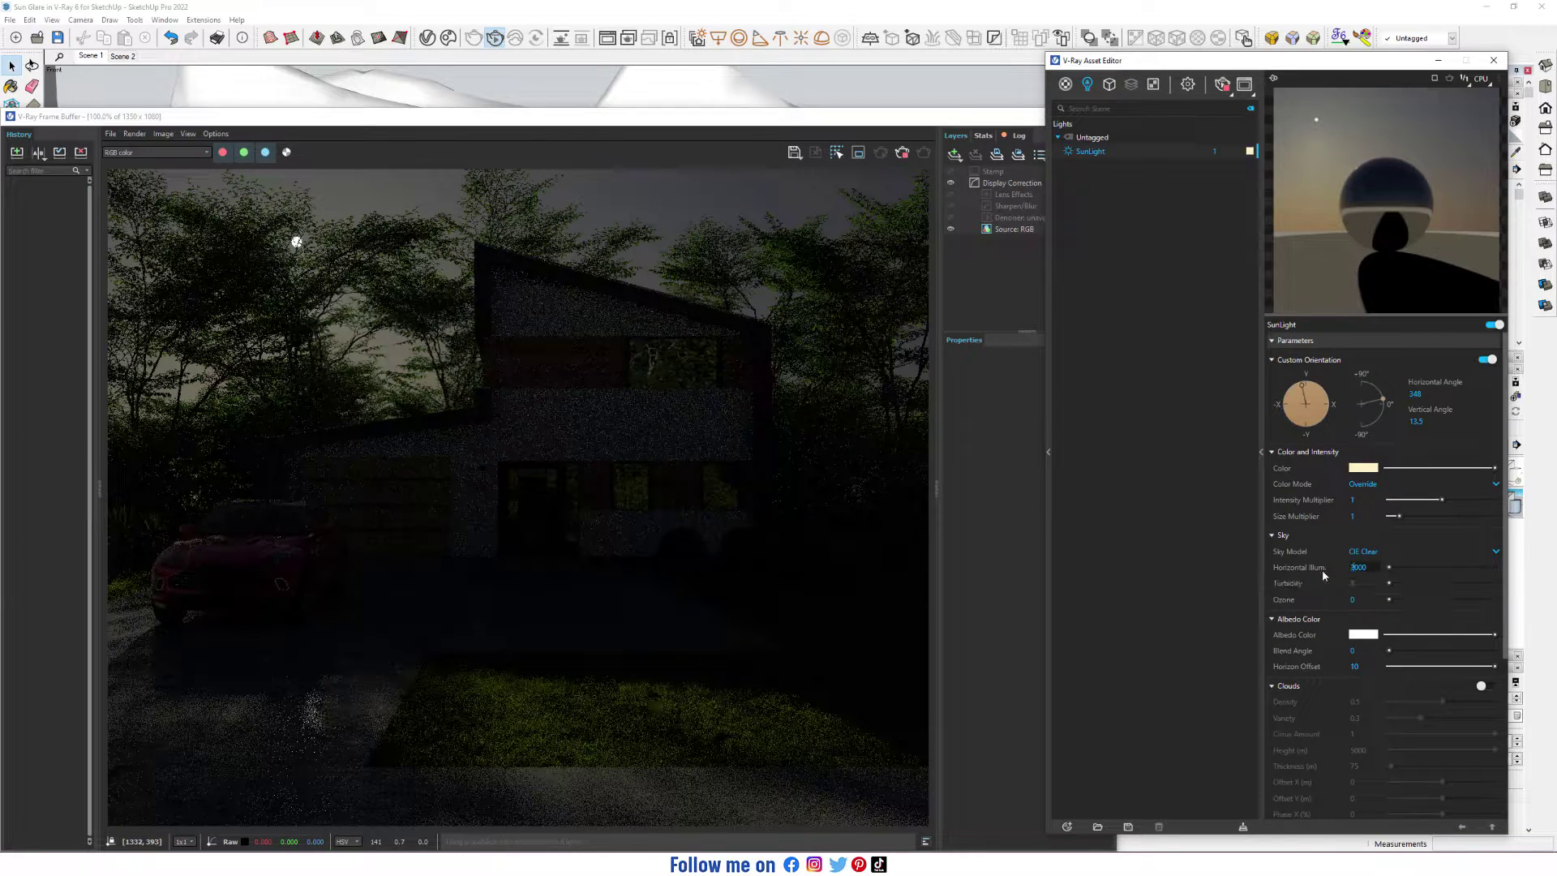
pyautogui.press('Return')
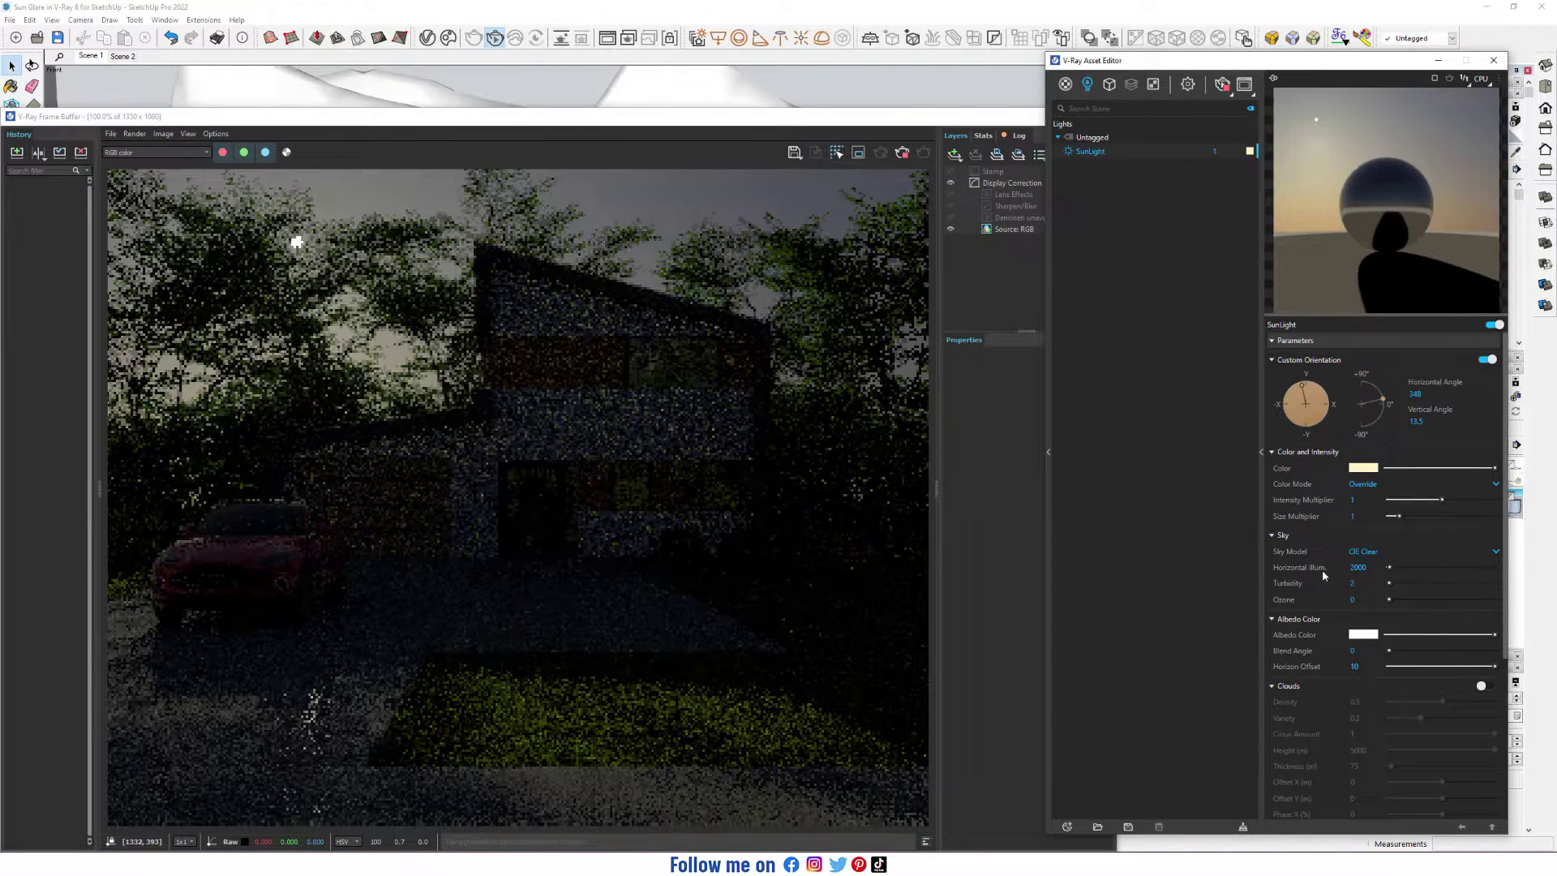
# Step: Raise the sun's Intensity Multiplier through 3 and 5 to 15, and restart the render
pyautogui.click(1362, 500)
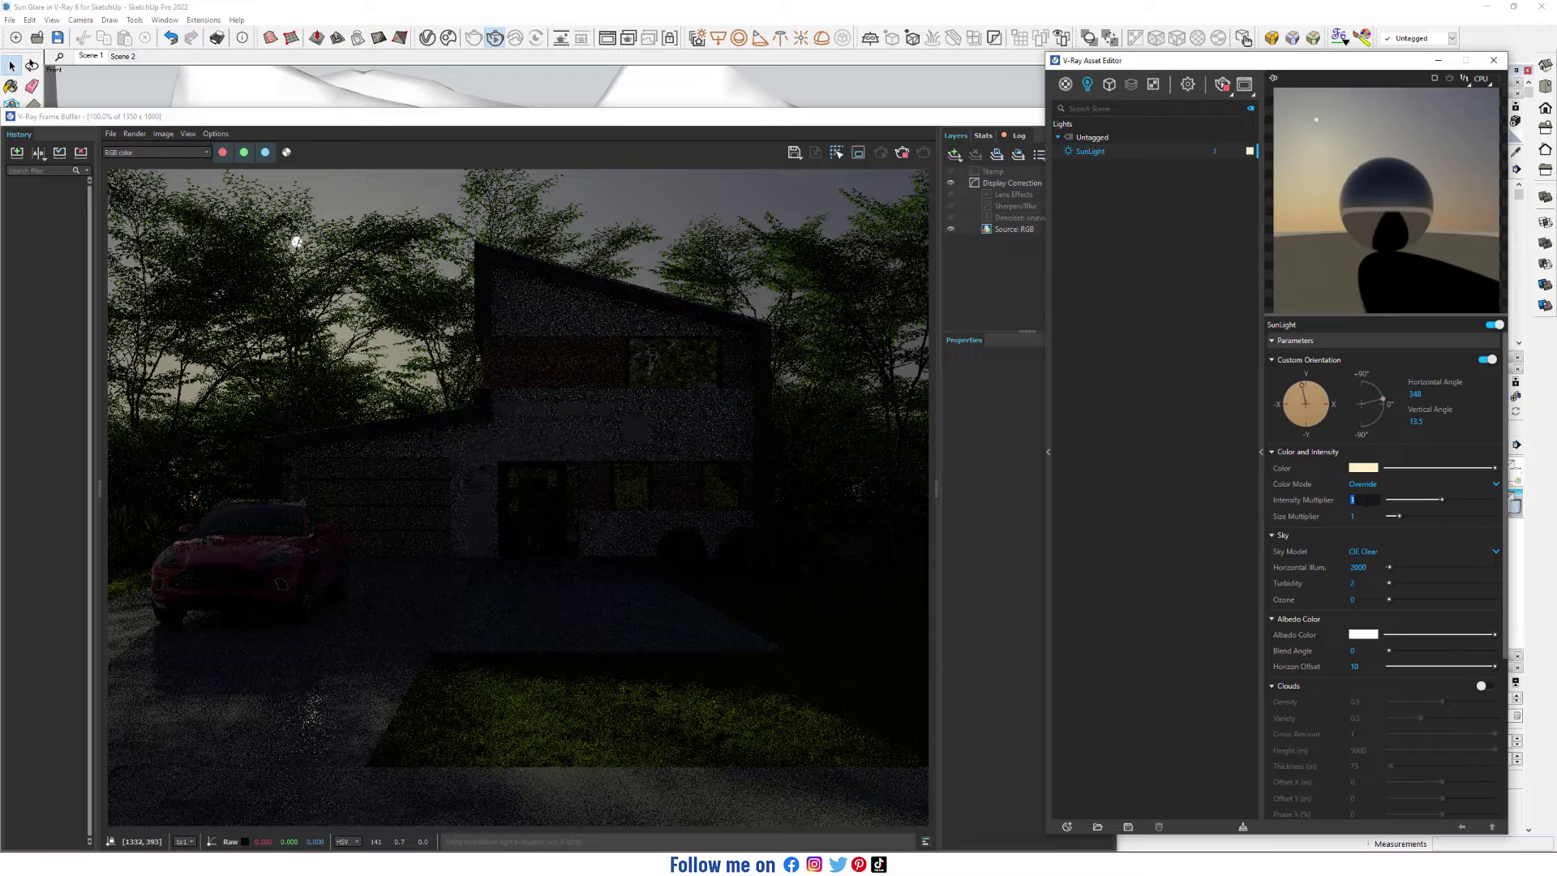
pyautogui.write('3')
pyautogui.press('Return')
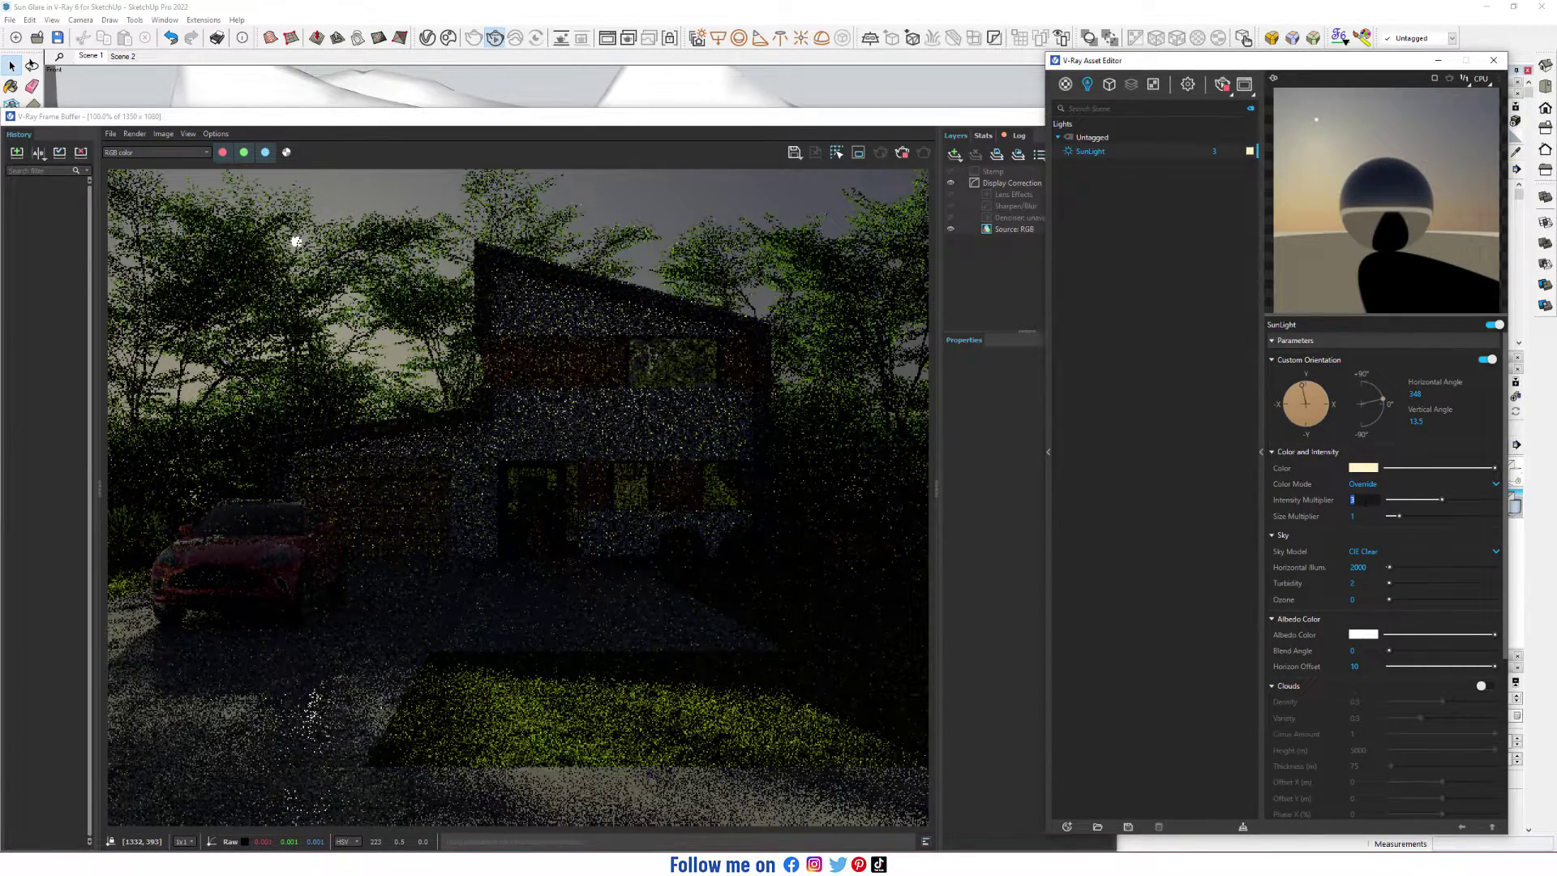
pyautogui.press('Return')
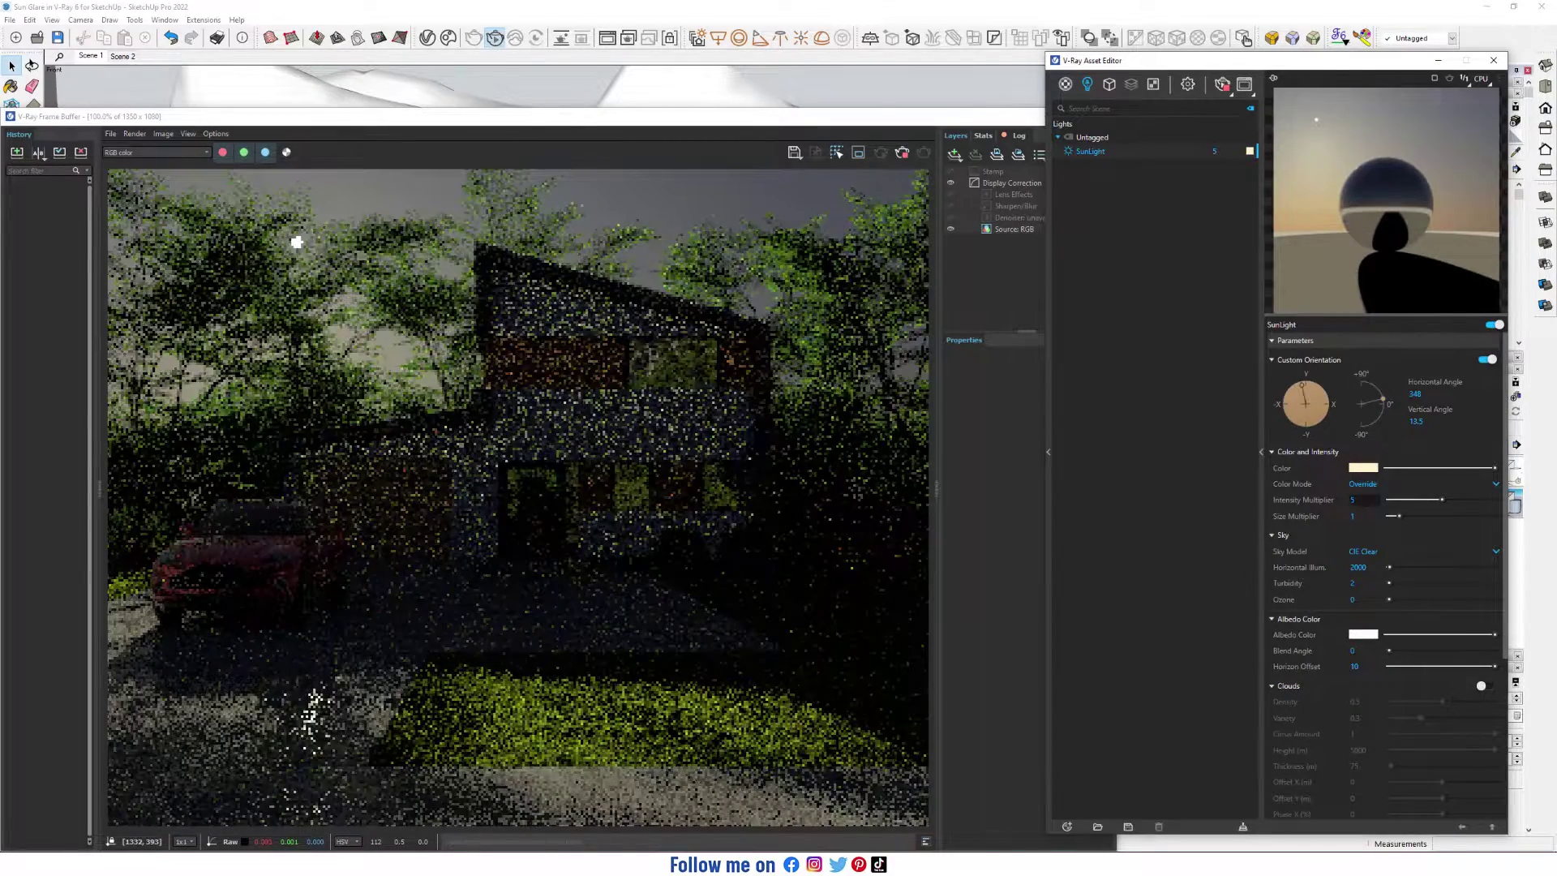
pyautogui.write('10')
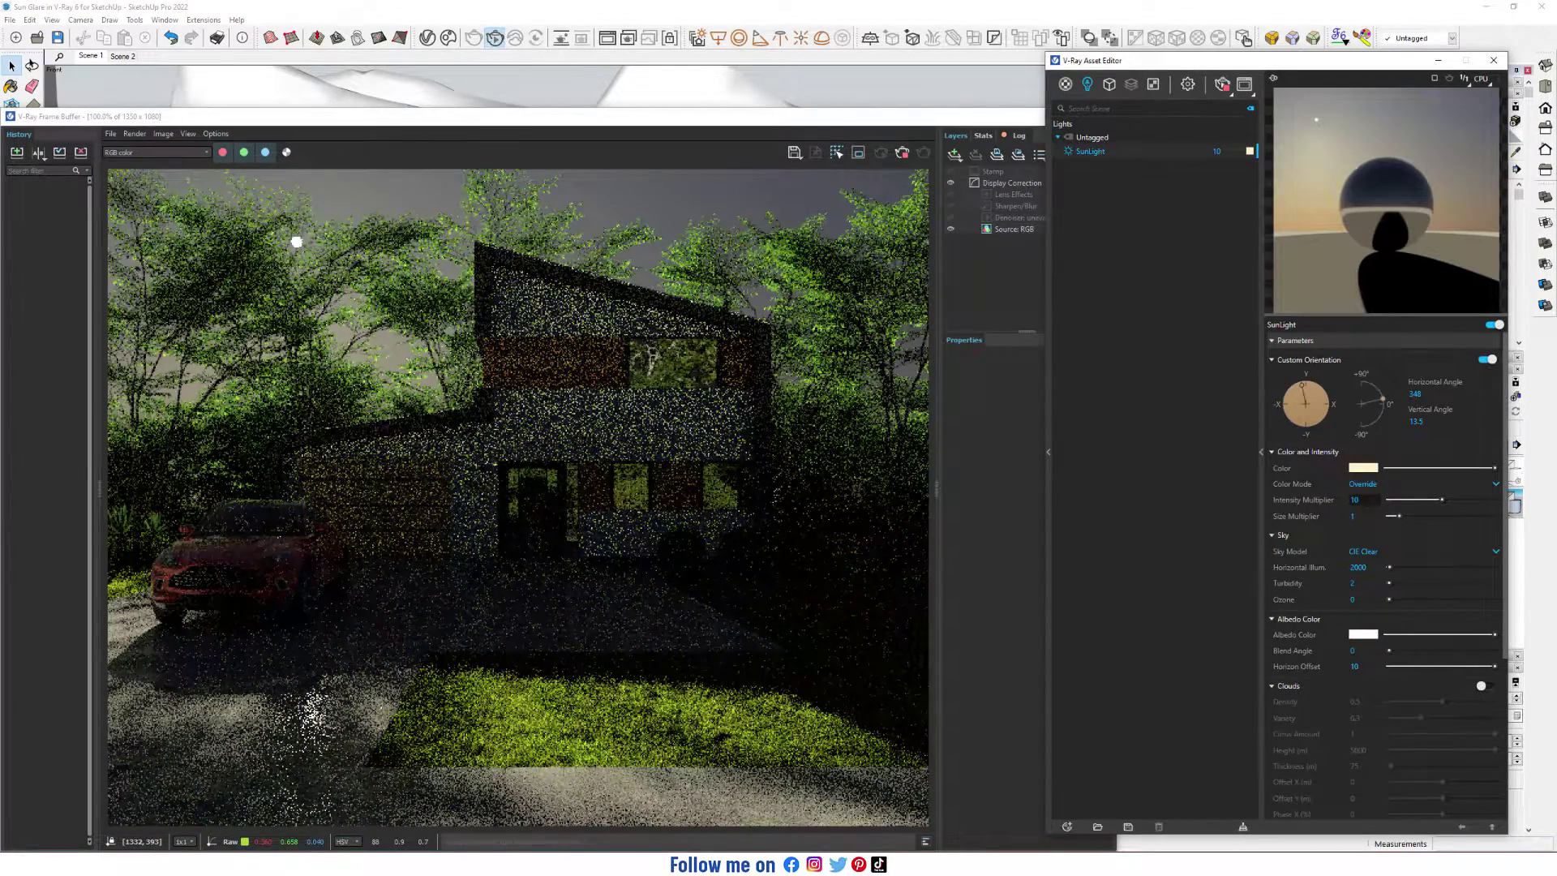
pyautogui.write('15')
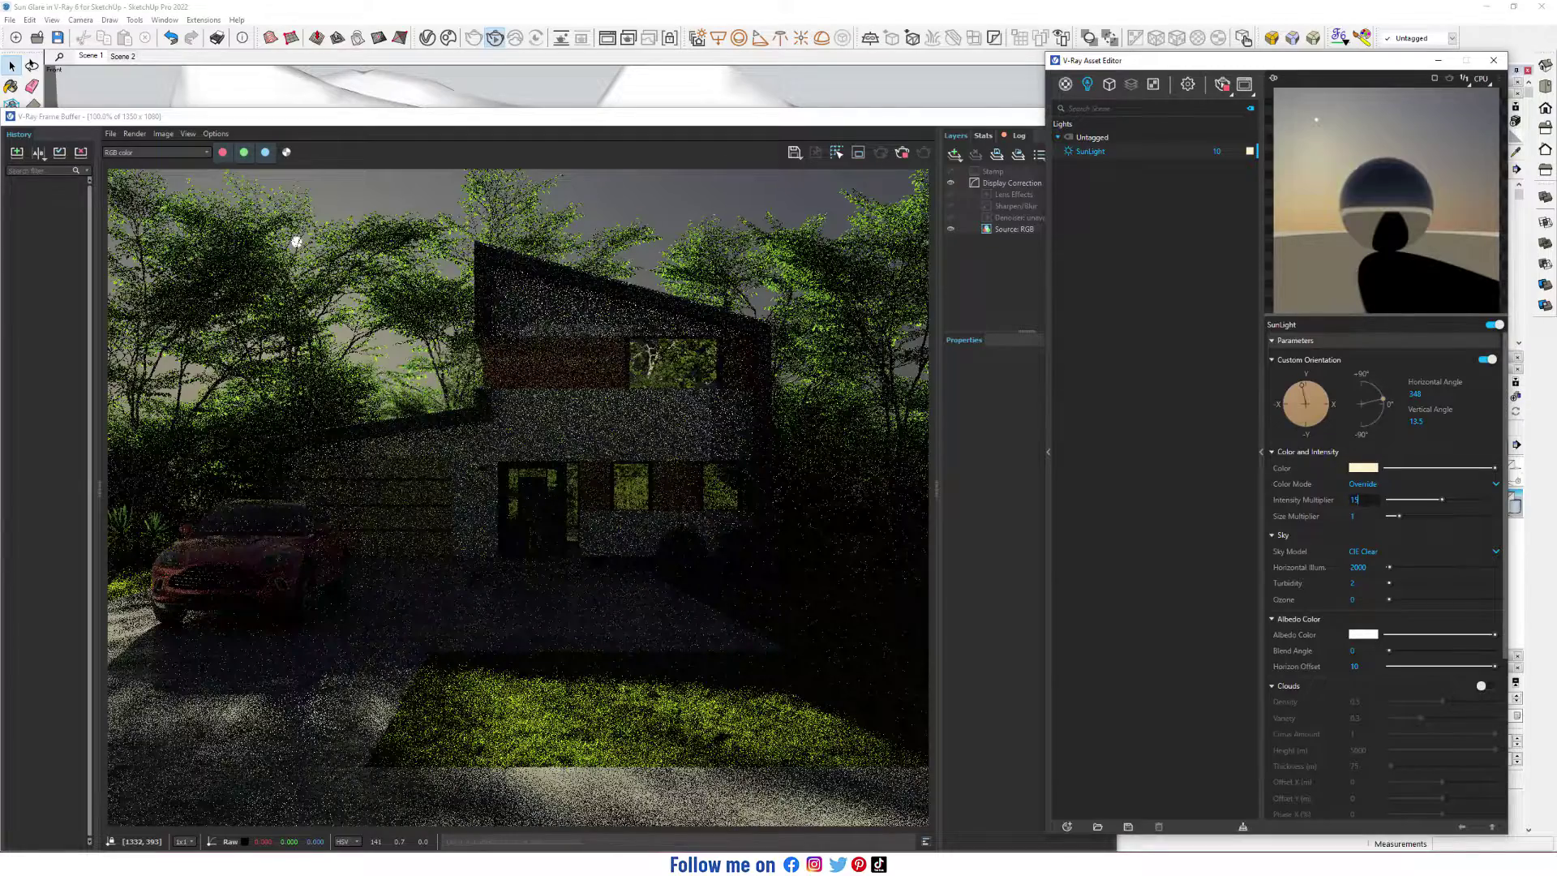
pyautogui.press('Return')
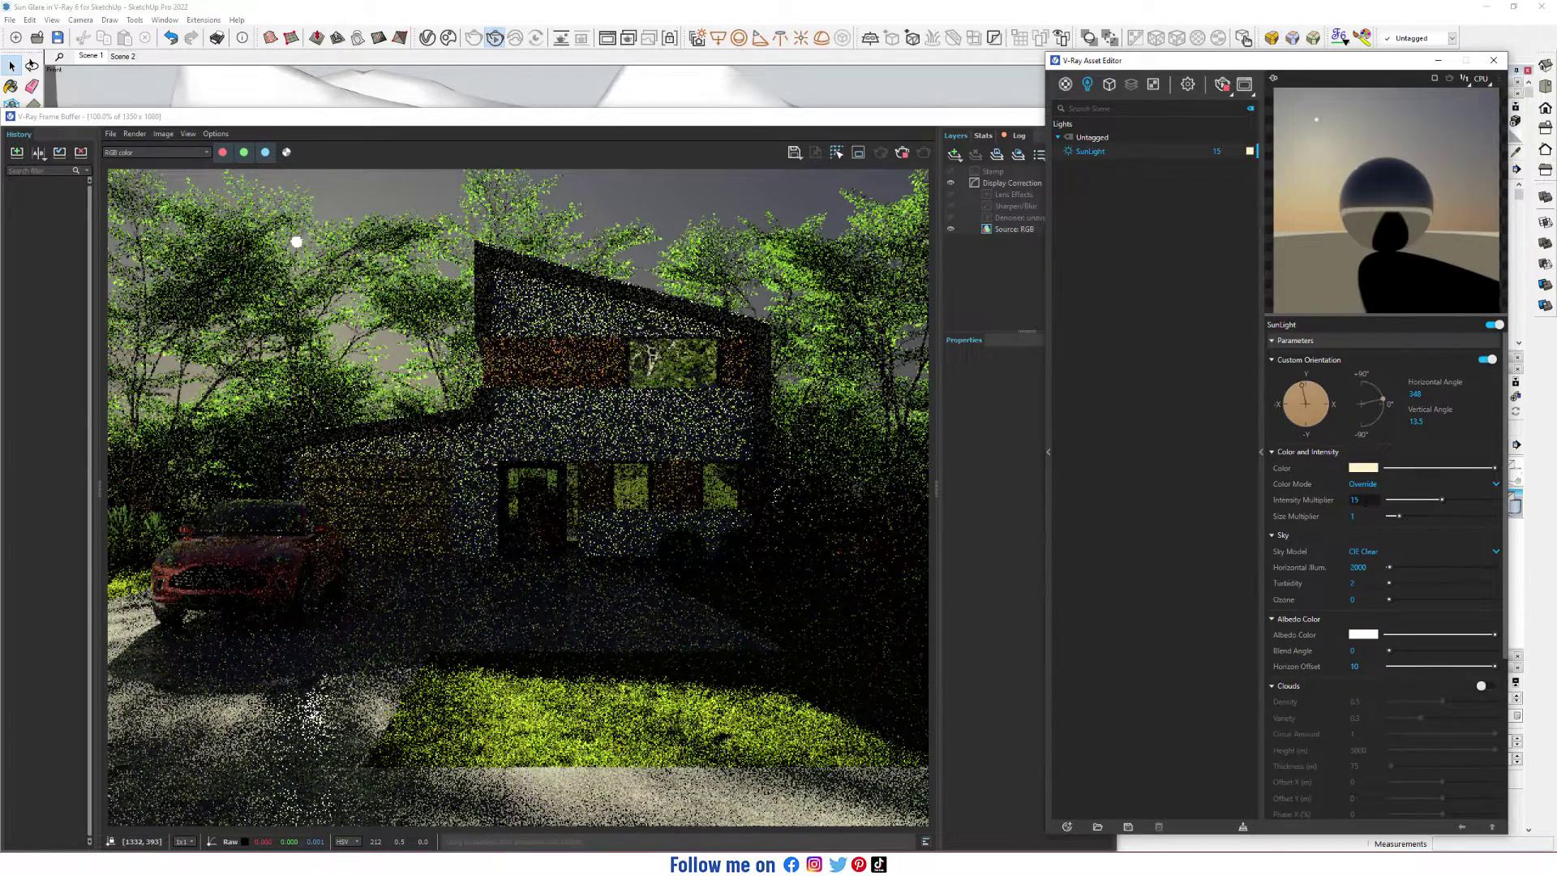
pyautogui.press('Return')
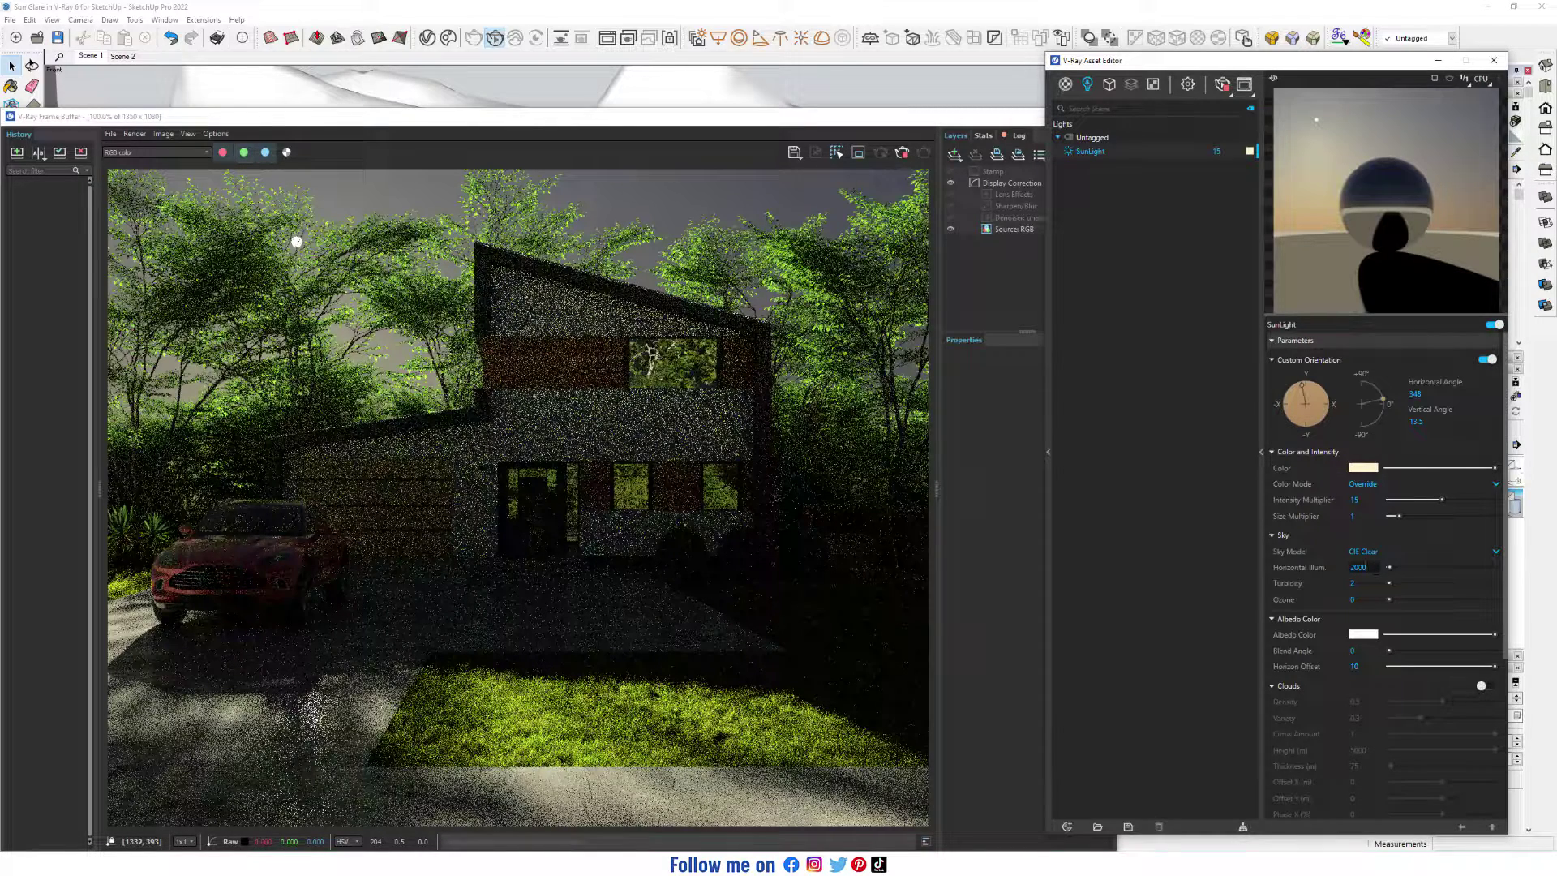
# Step: Boost Horizontal Illum. to 20000 and restart the render in the V-Ray Frame Buffer
pyautogui.write('0')
pyautogui.press('Return')
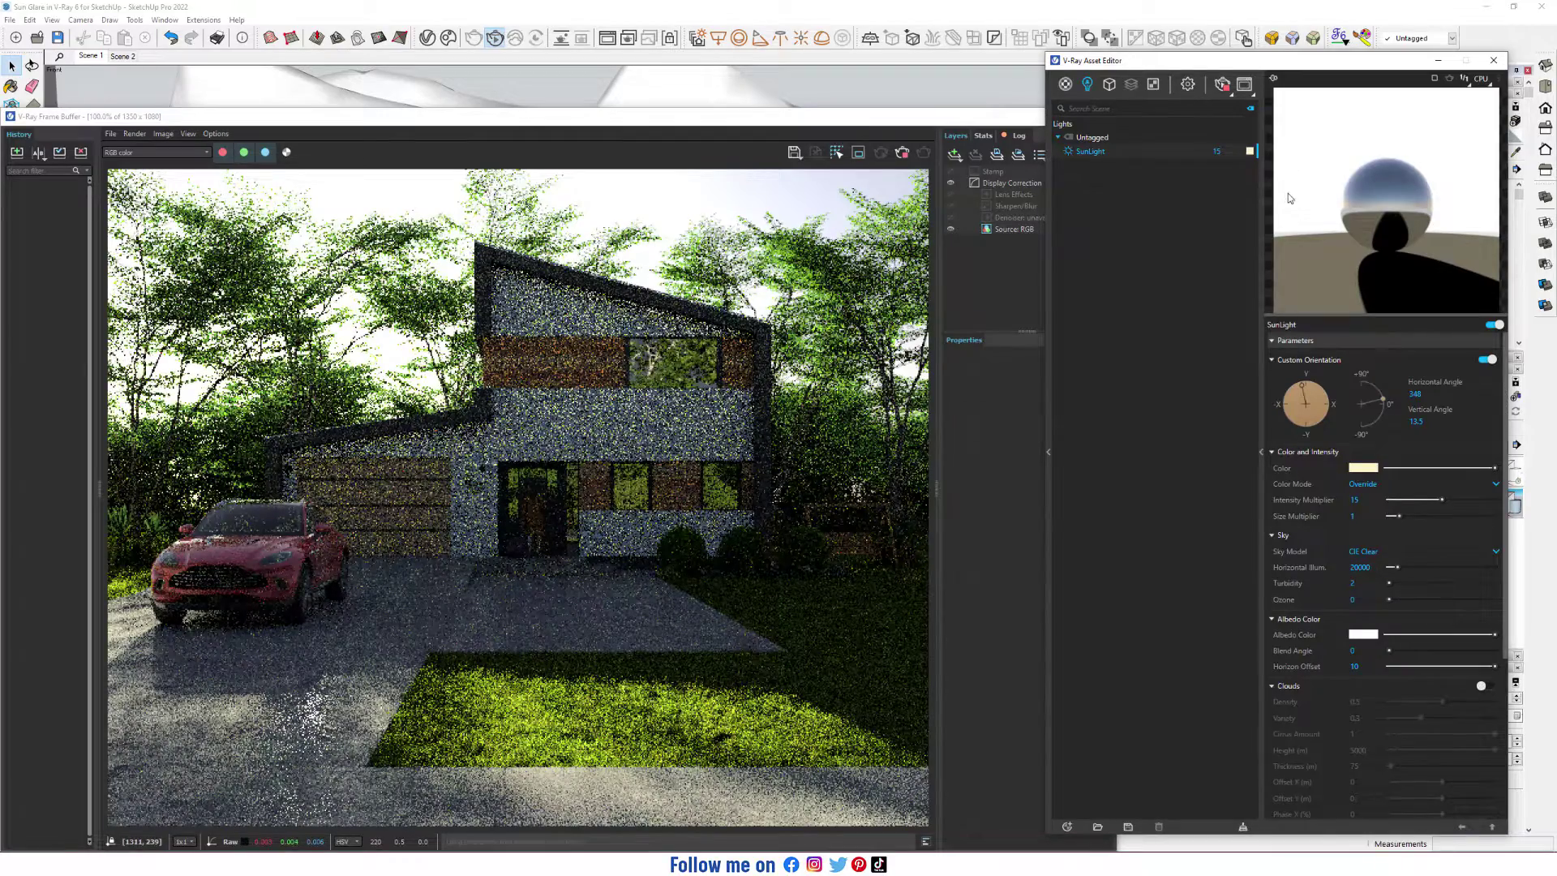
pyautogui.click(903, 155)
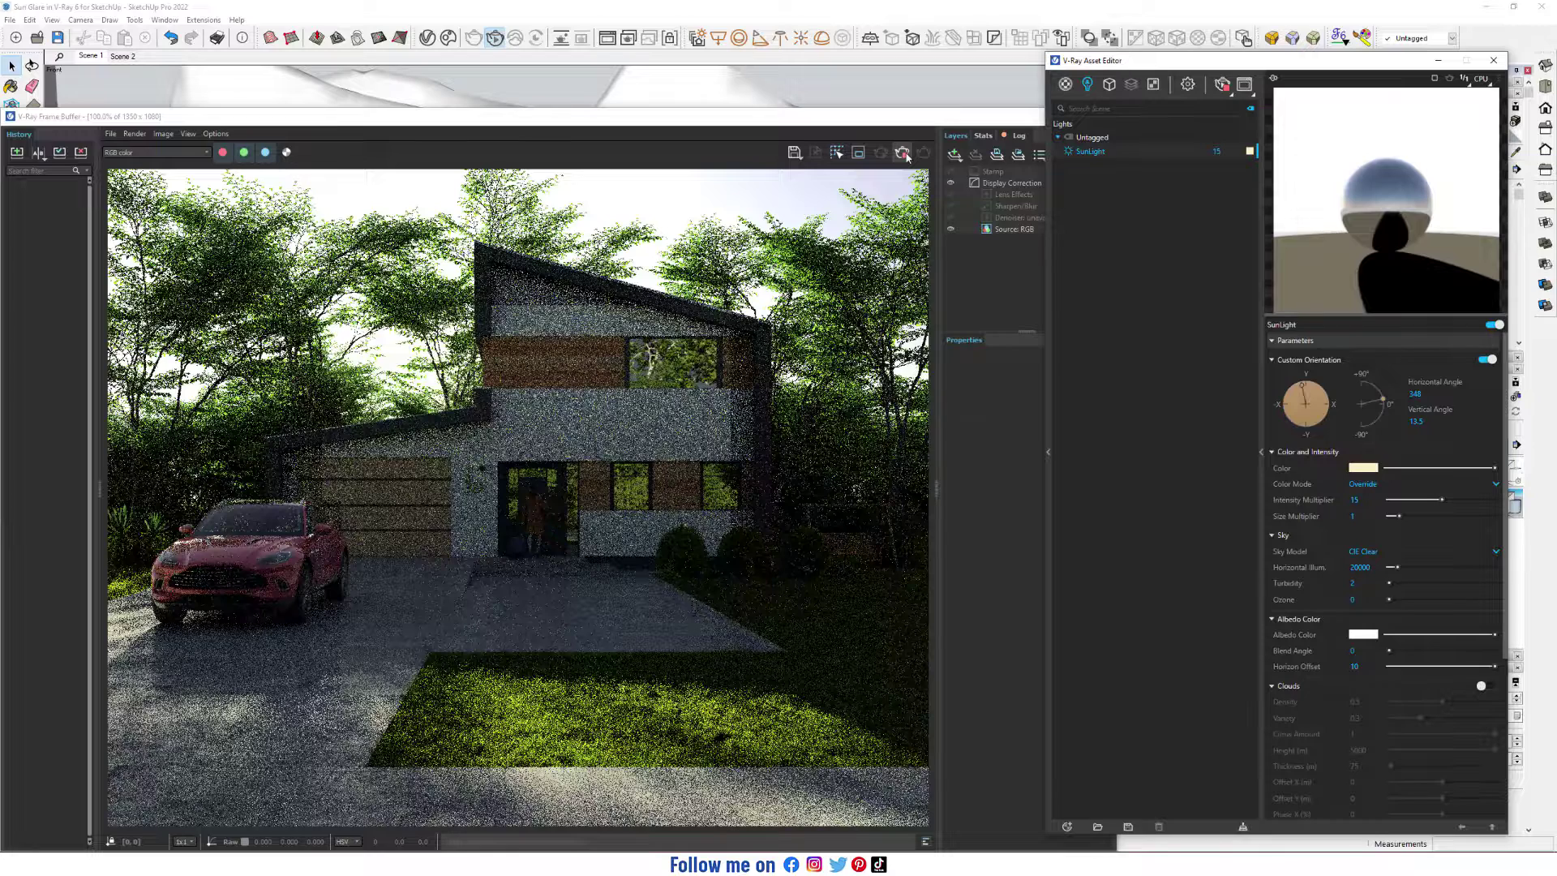
pyautogui.click(906, 156)
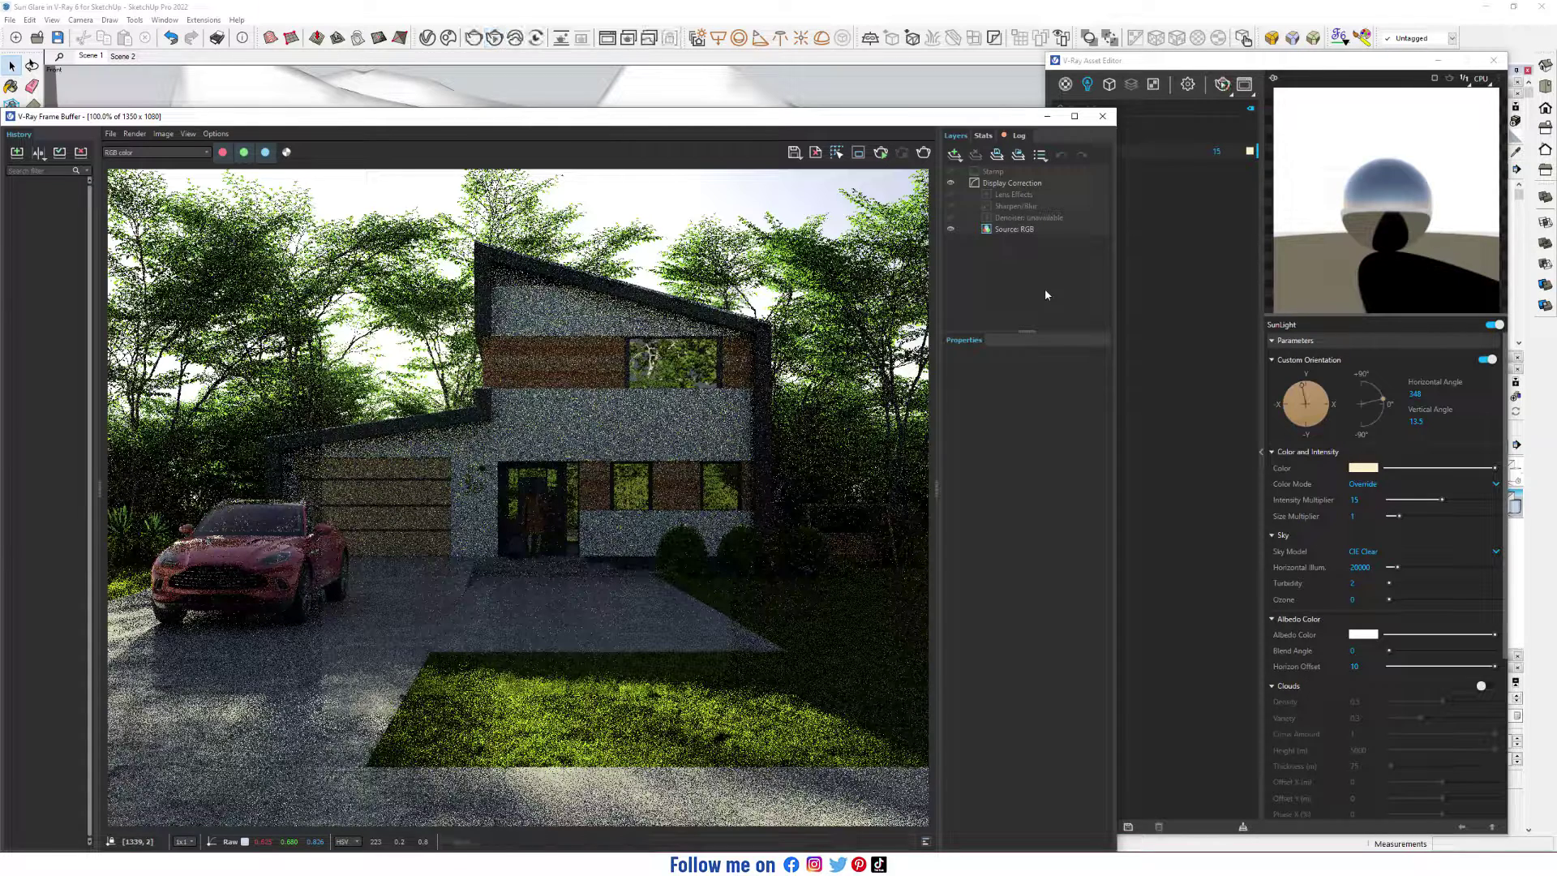
pyautogui.click(925, 155)
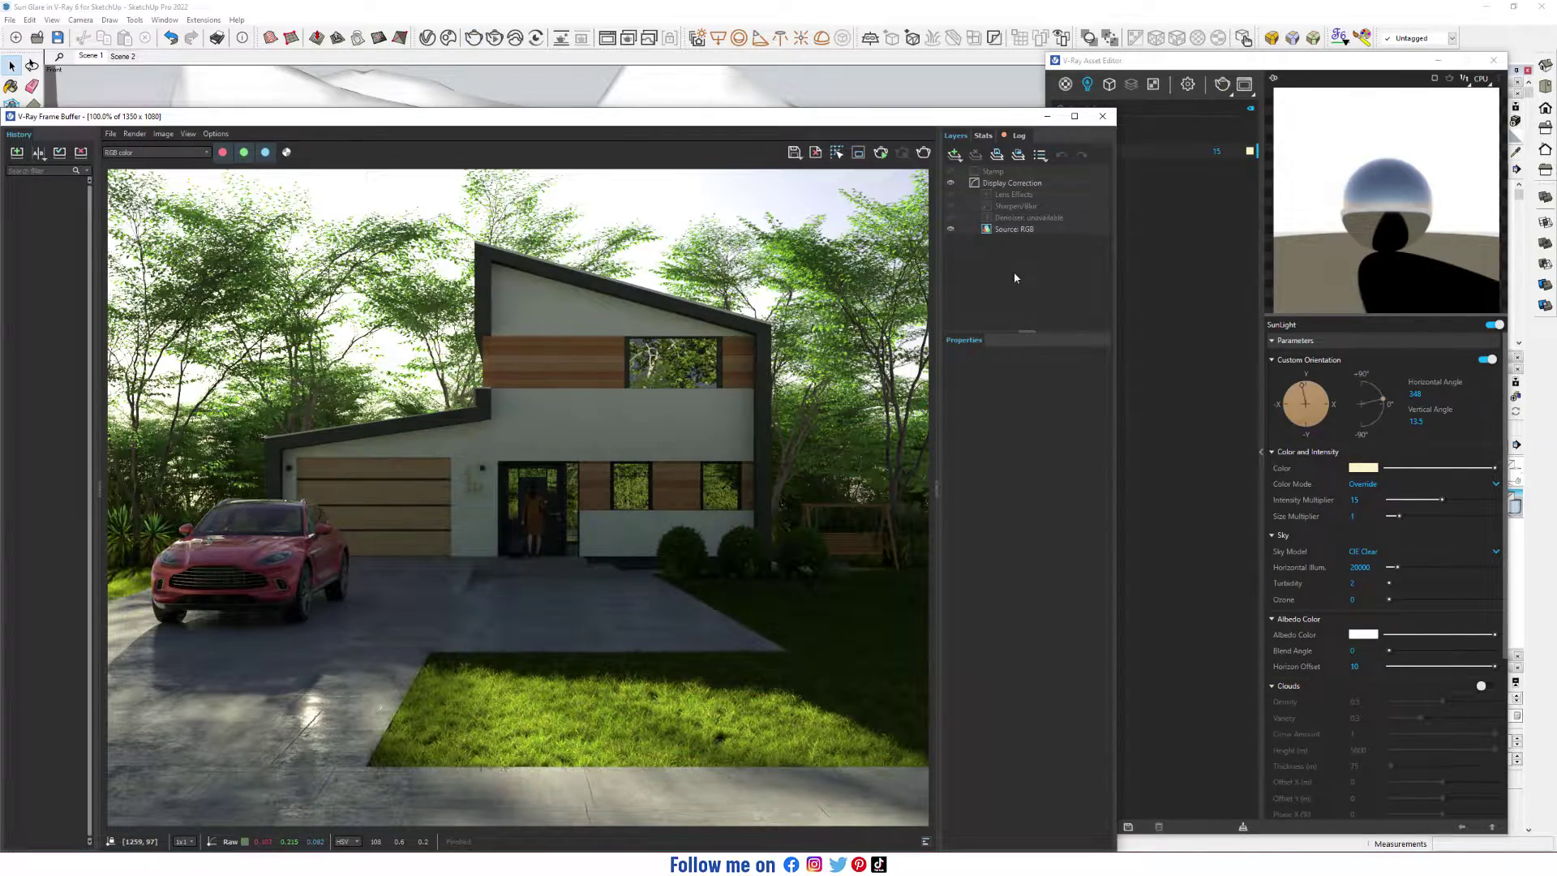
# Step: Turn on Lens Effects bloom and glare with a glare Size of 100
pyautogui.click(1015, 195)
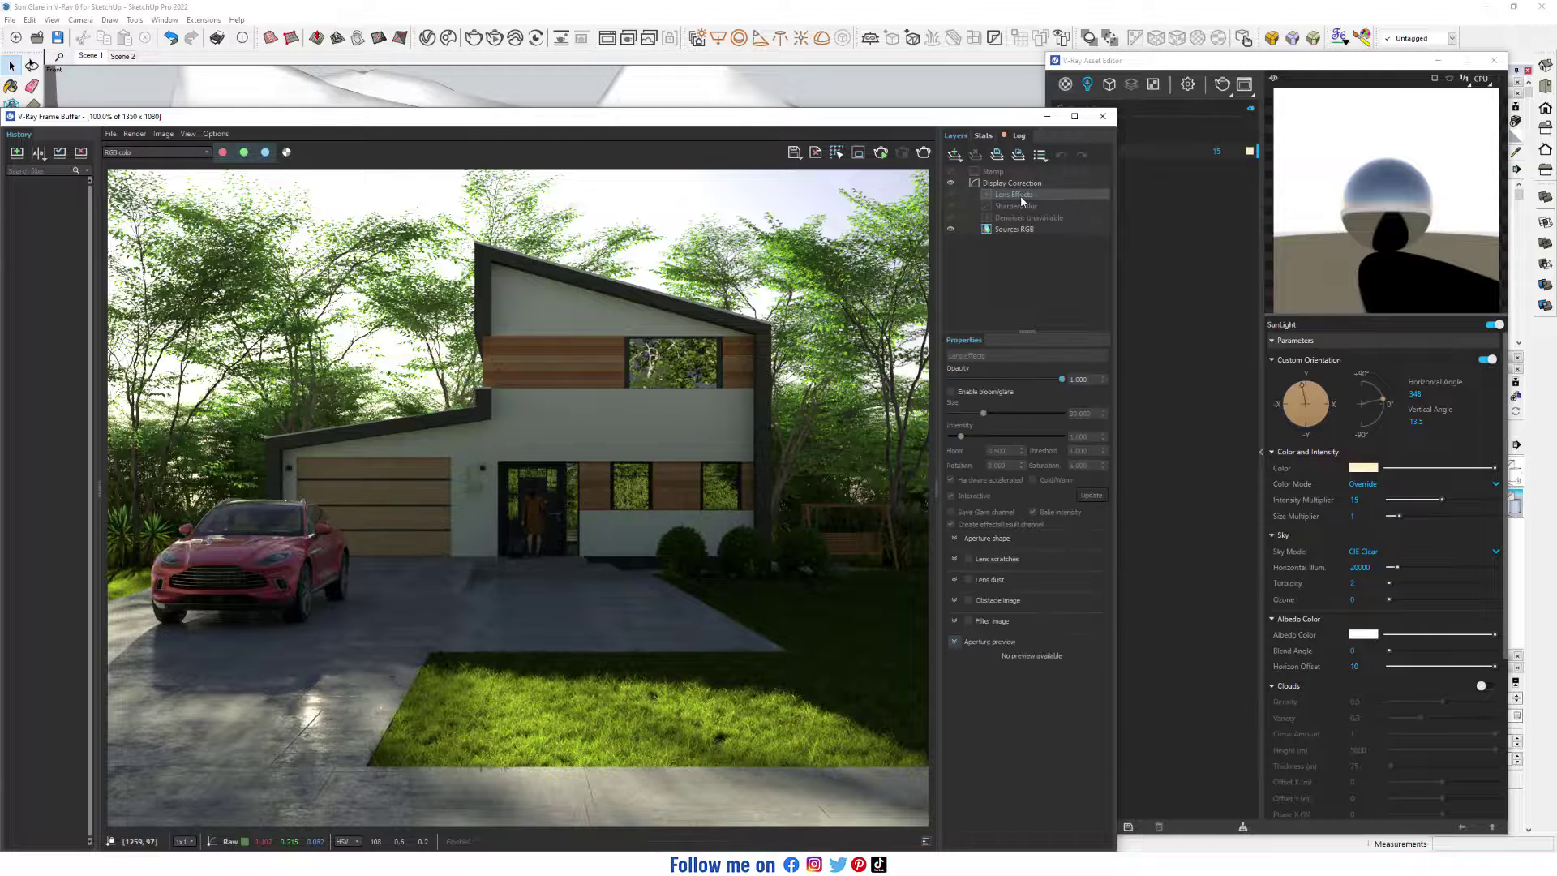
pyautogui.click(951, 392)
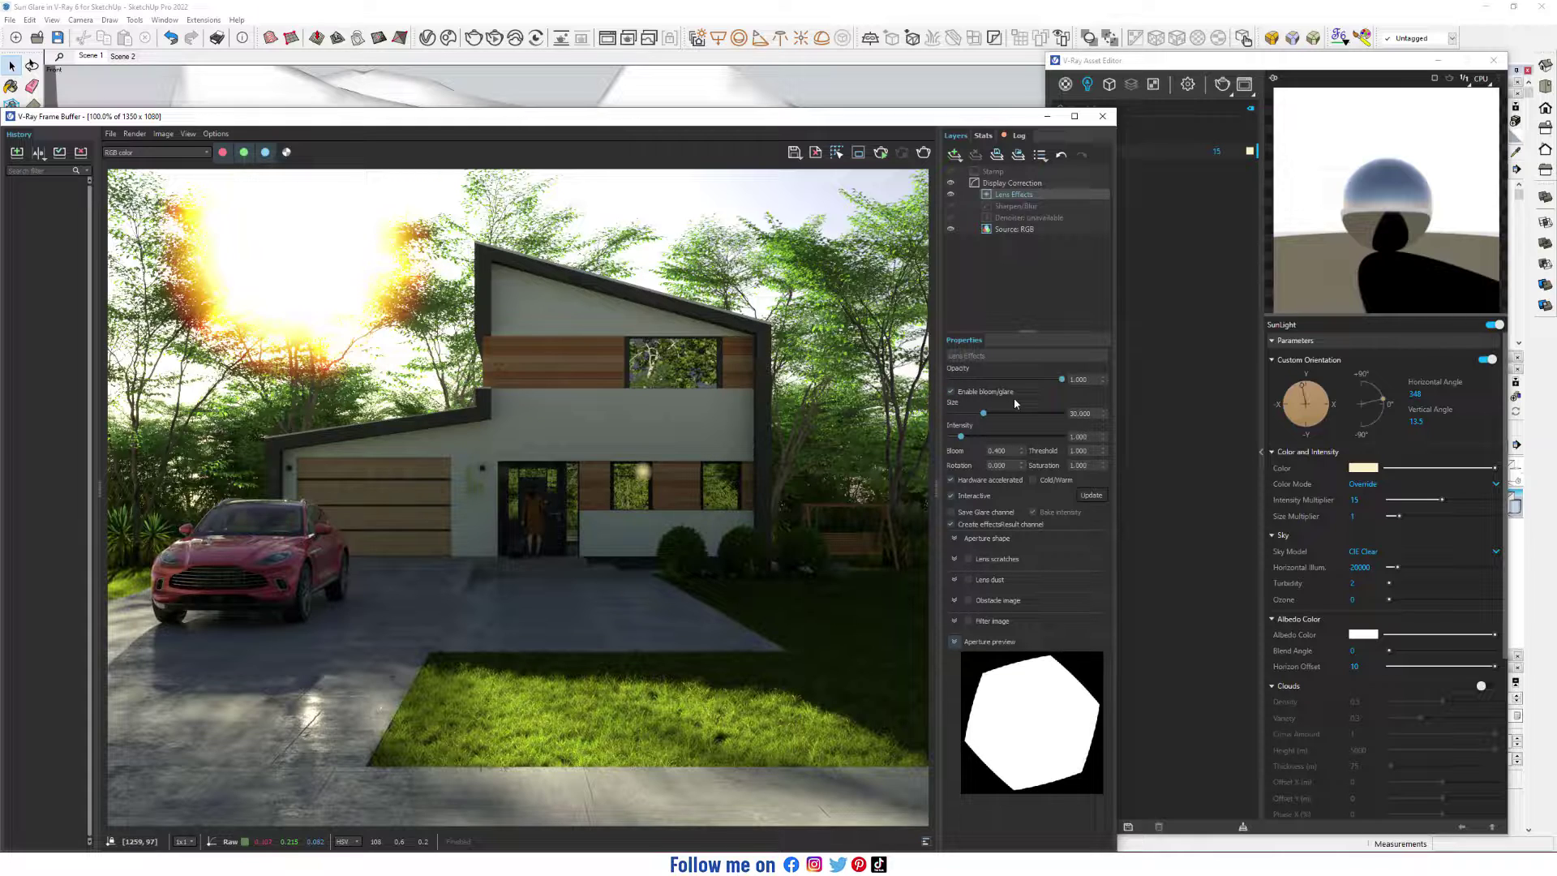
pyautogui.doubleClick(1080, 414)
pyautogui.write('100')
pyautogui.press('Return')
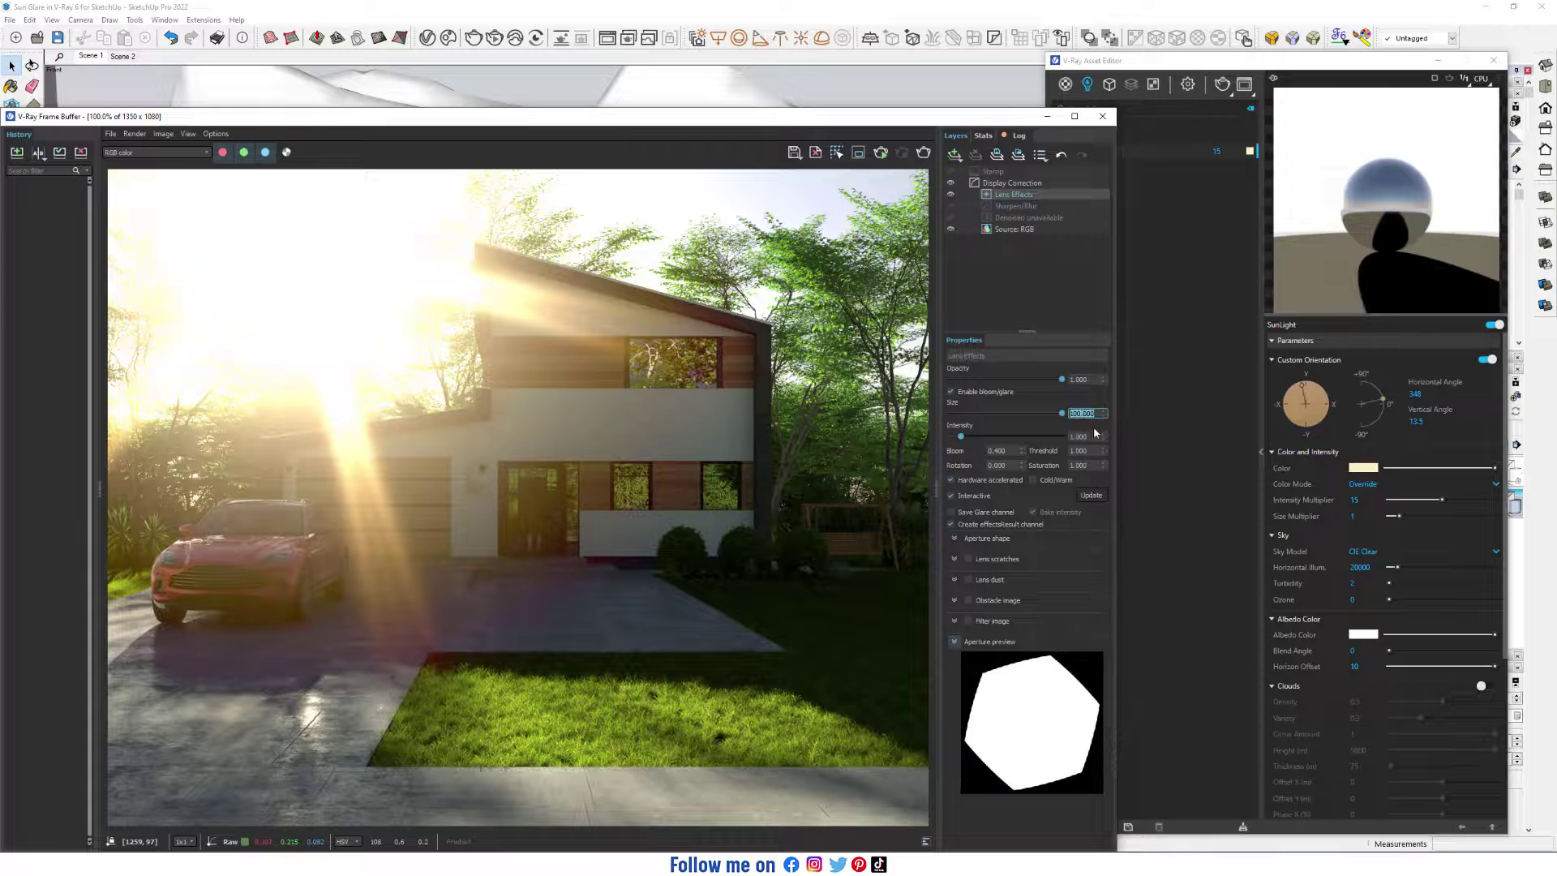
# Step: Lower the lens effects Intensity from 0.1 to 0.01, then to 0.005
pyautogui.click(1093, 436)
pyautogui.write('10')
pyautogui.press('Return')
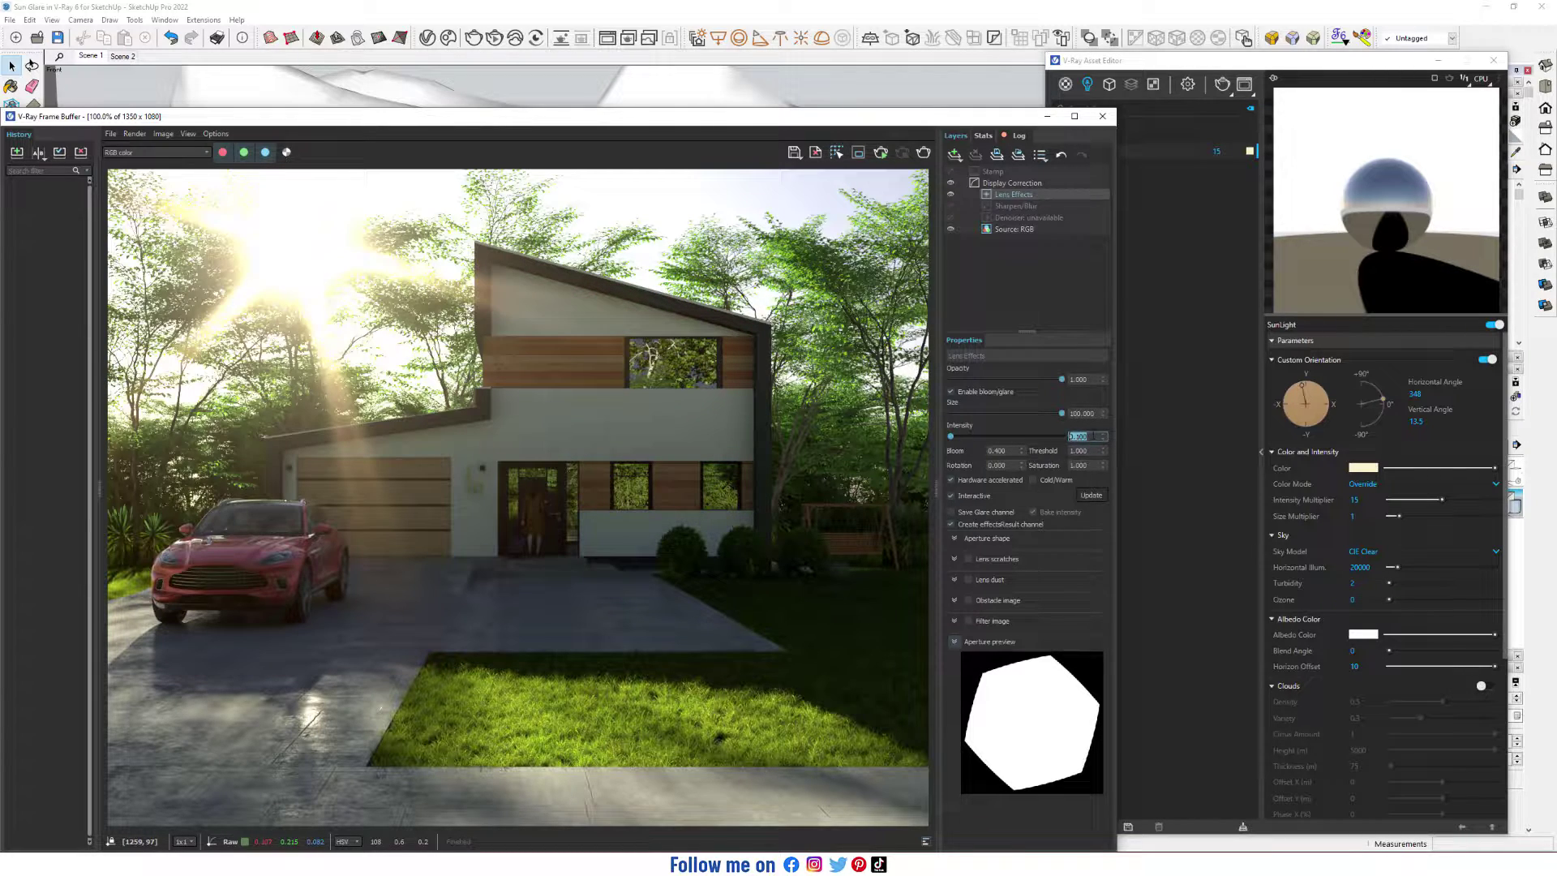
pyautogui.write('0.01')
pyautogui.press('Return')
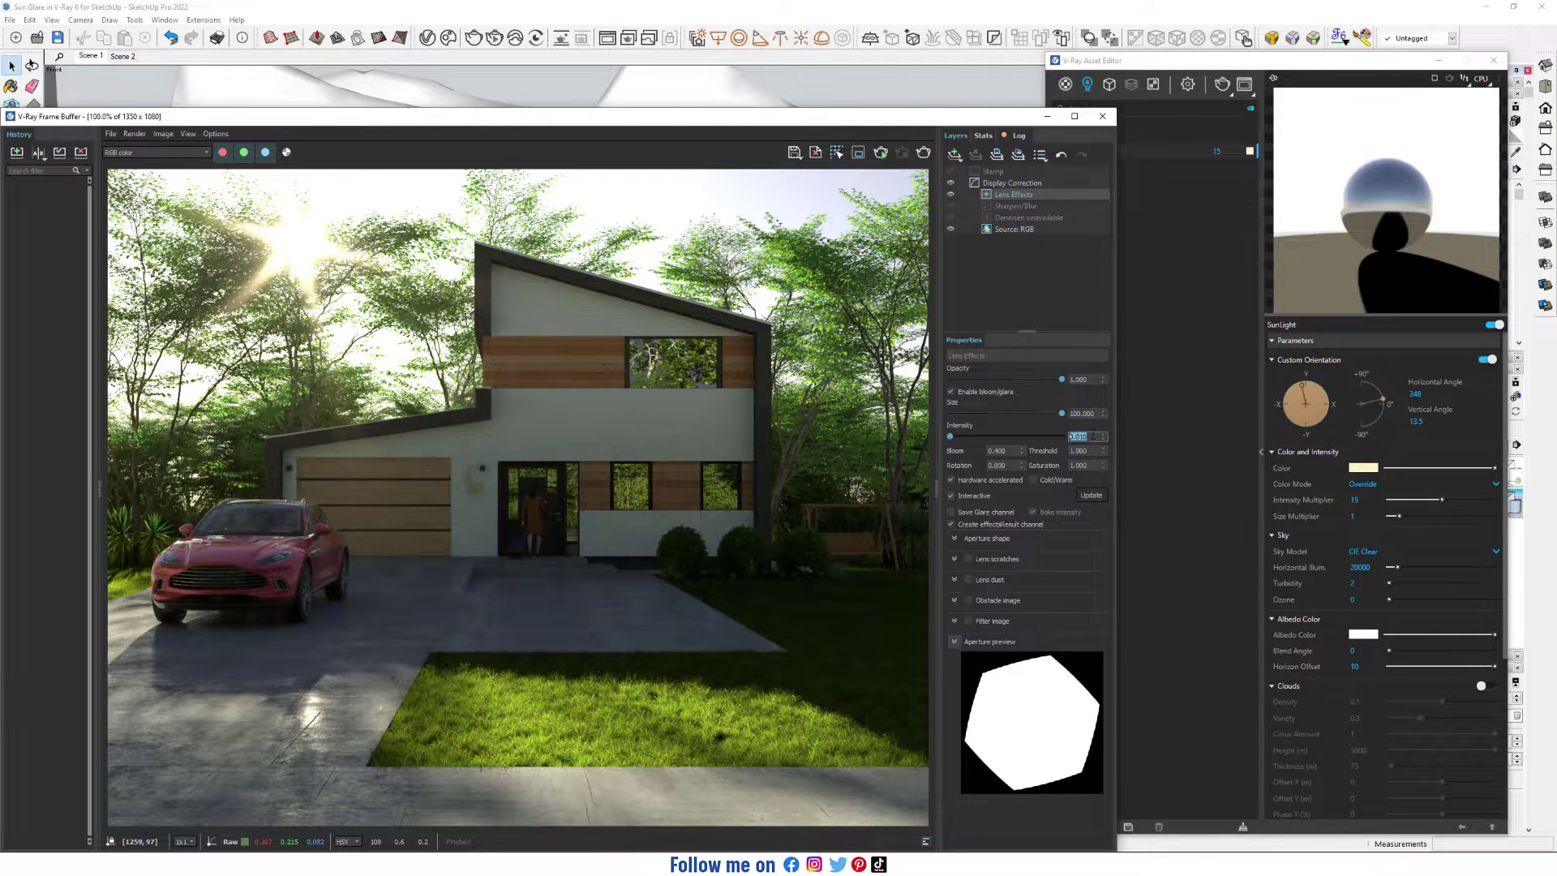
pyautogui.write('0.00')
pyautogui.press('Return')
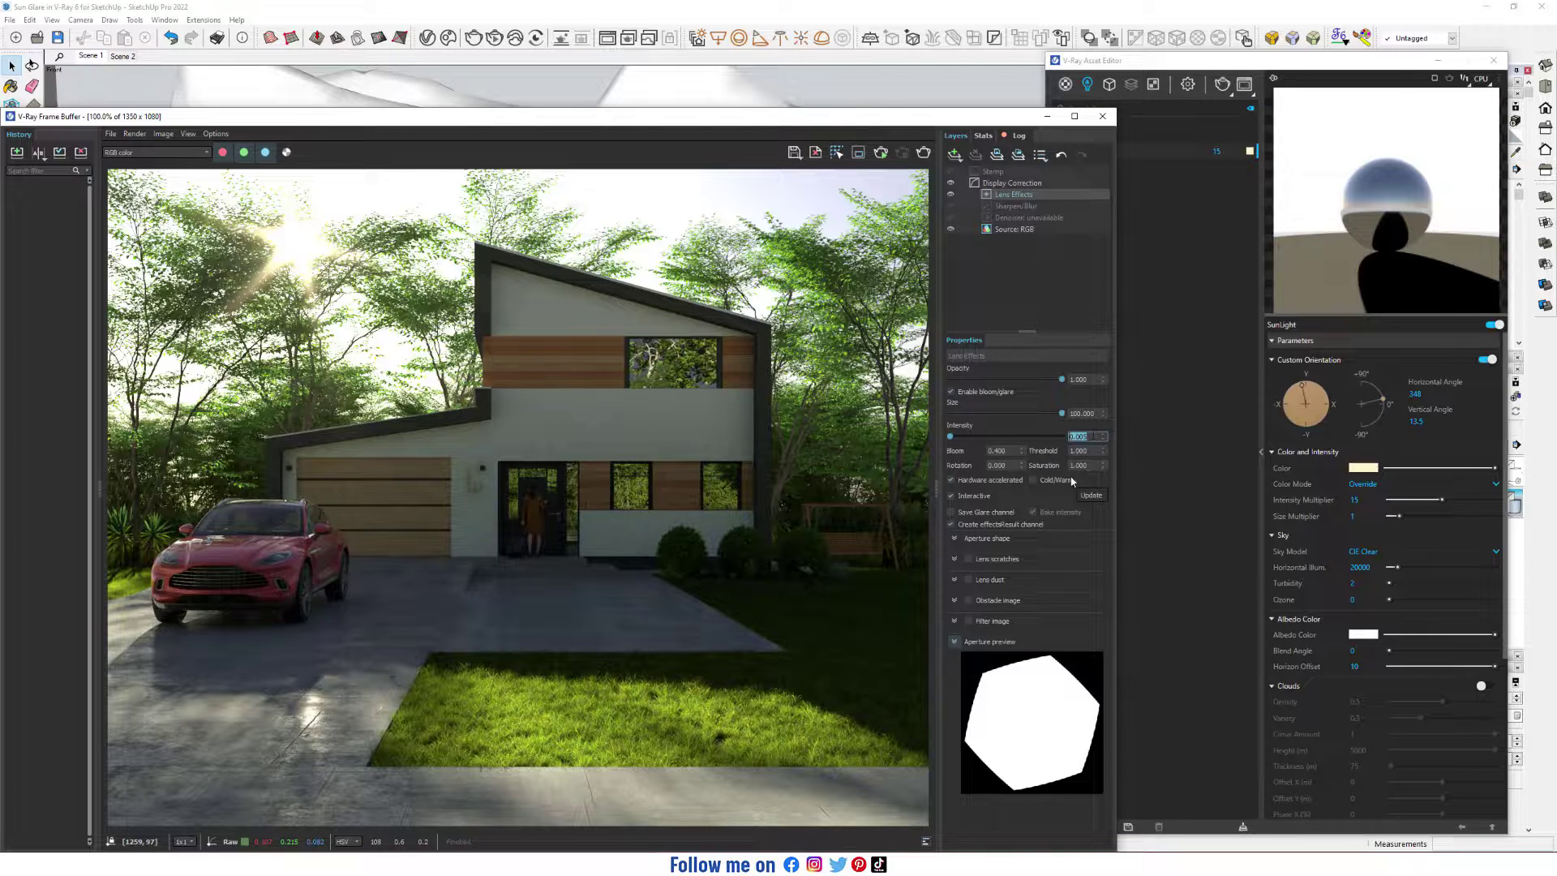
# Step: Keep the aperture blades enabled and switch on lens scratches for the sun glare
pyautogui.click(1026, 546)
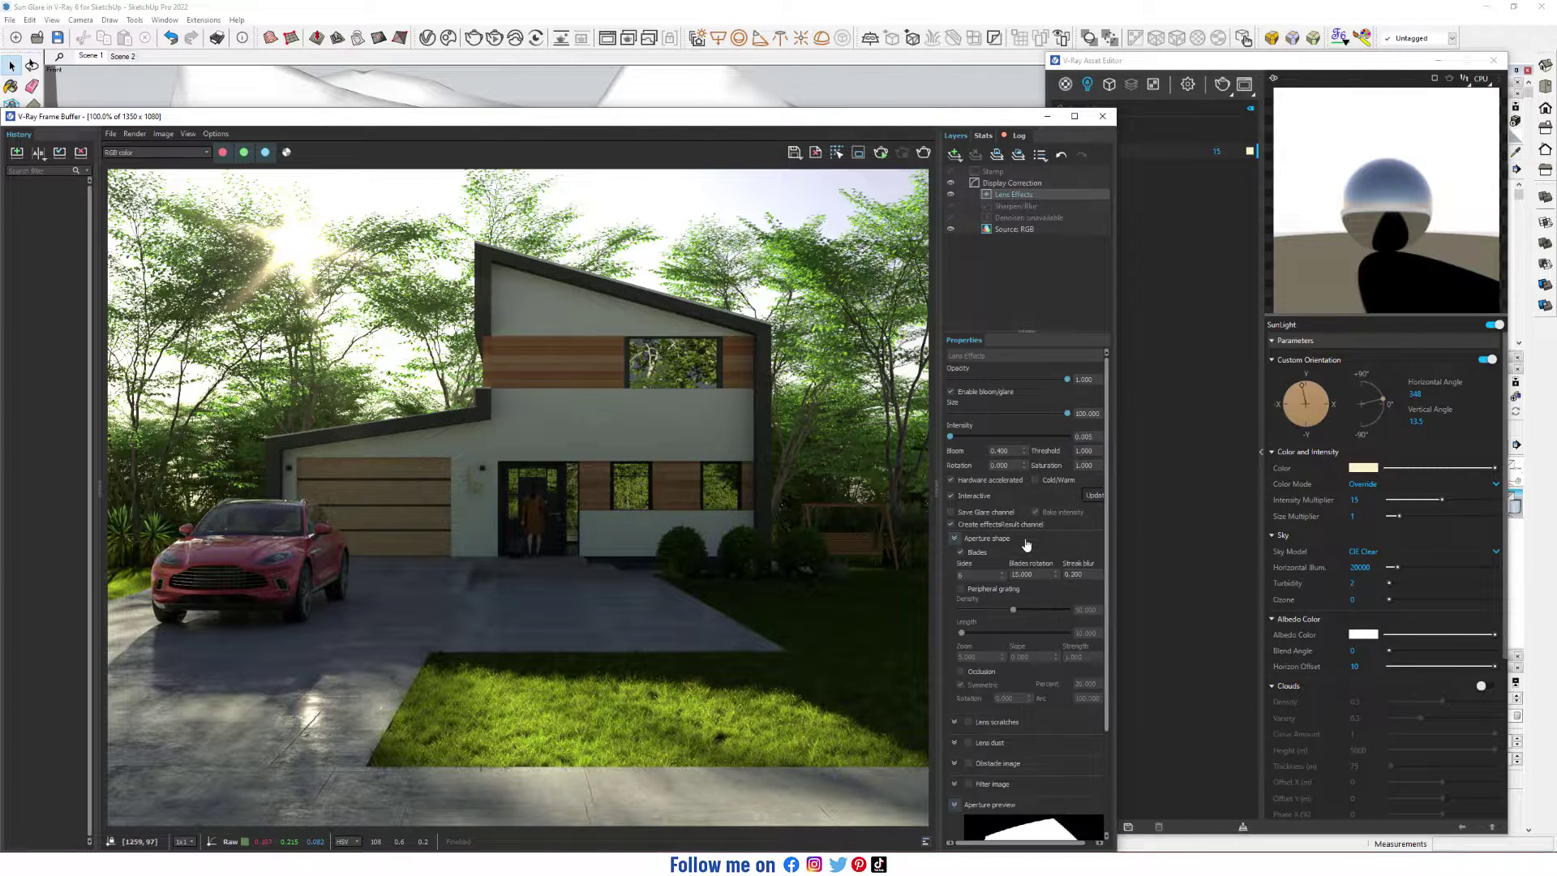
pyautogui.click(962, 553)
pyautogui.click(961, 553)
pyautogui.scroll(-3, 1037, 630)
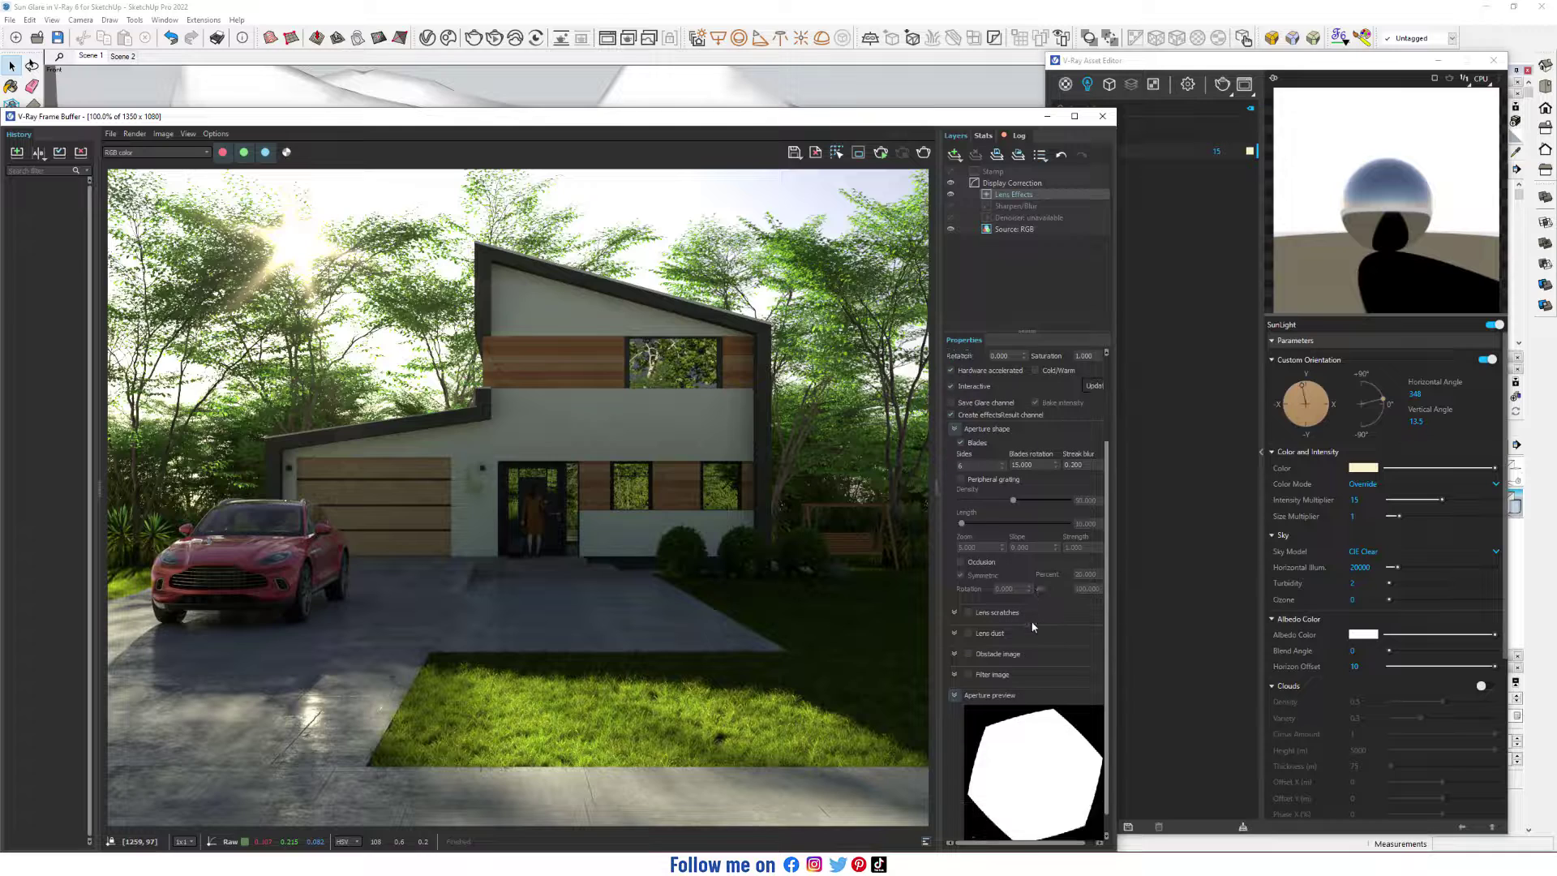
pyautogui.click(997, 613)
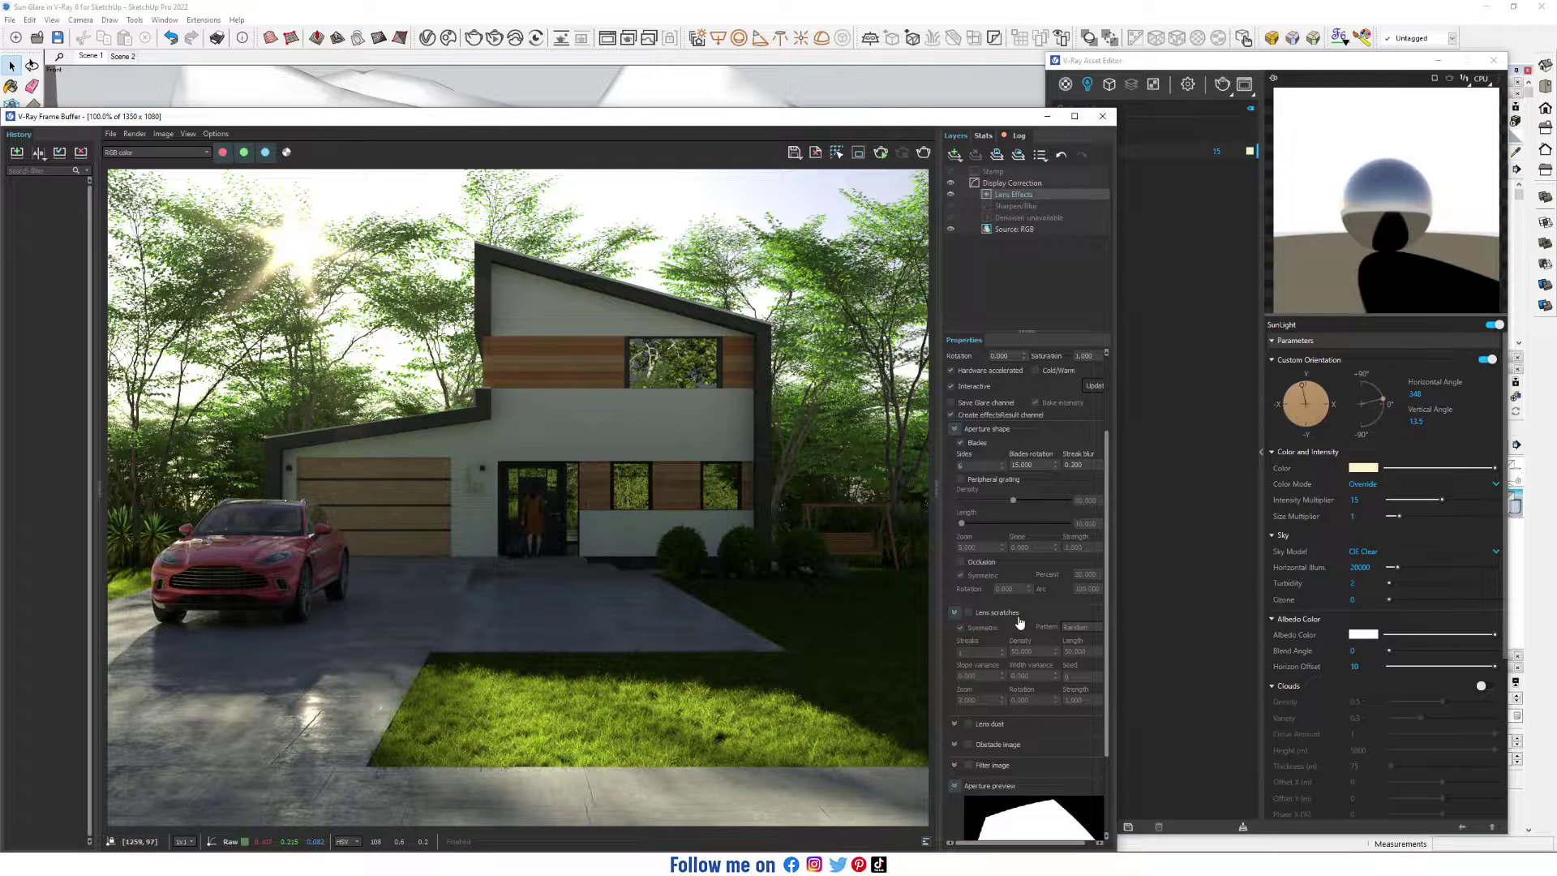
pyautogui.click(970, 614)
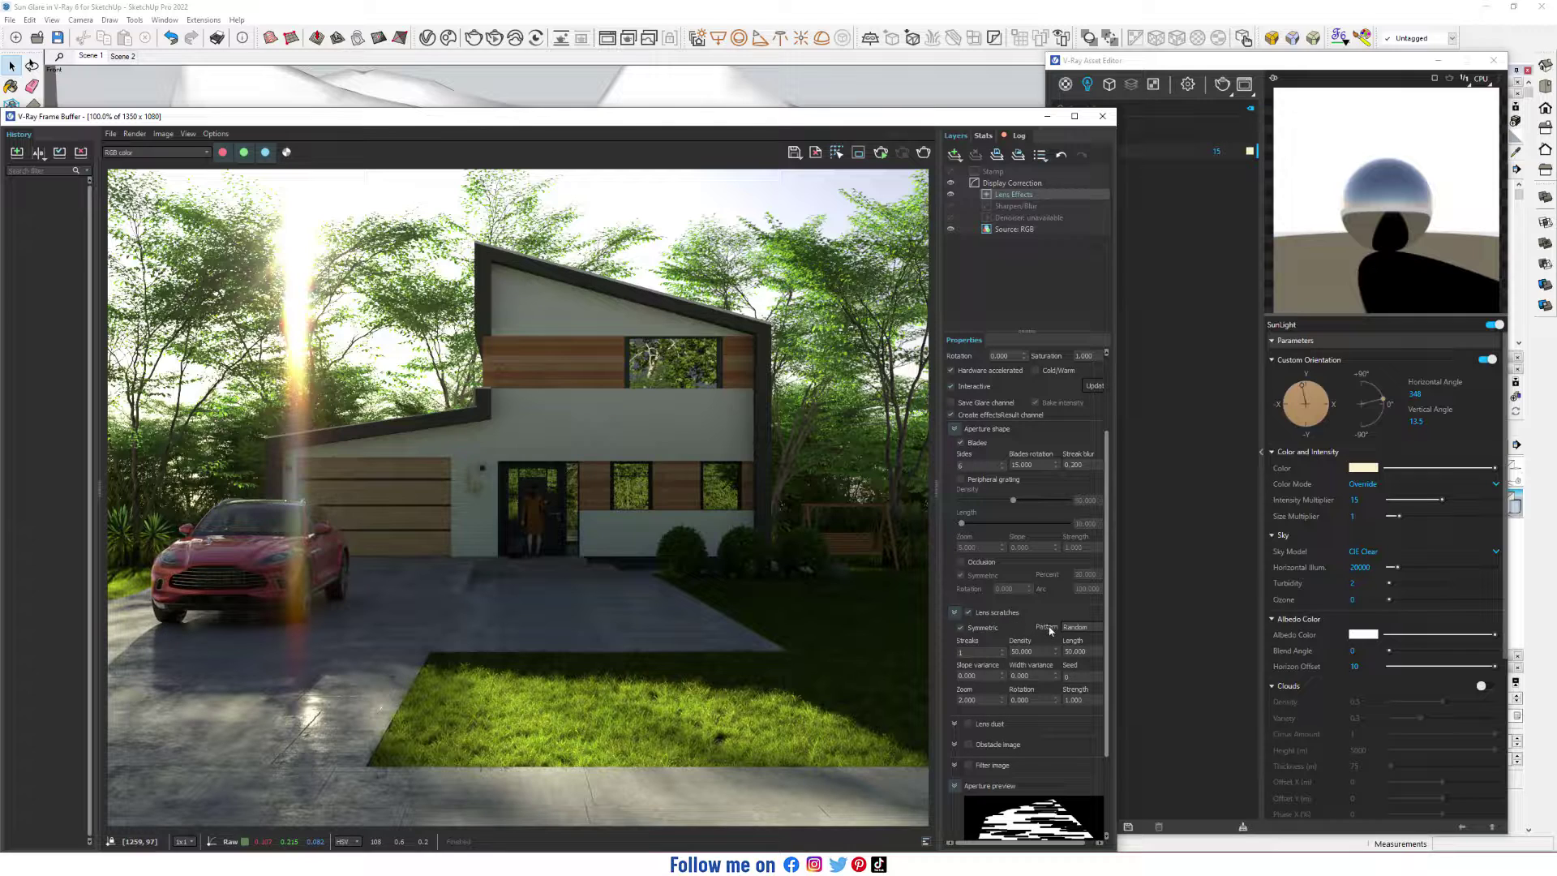
# Step: Switch the lens scratch pattern to Stripes, rotated to 110
pyautogui.click(1079, 627)
pyautogui.click(1082, 644)
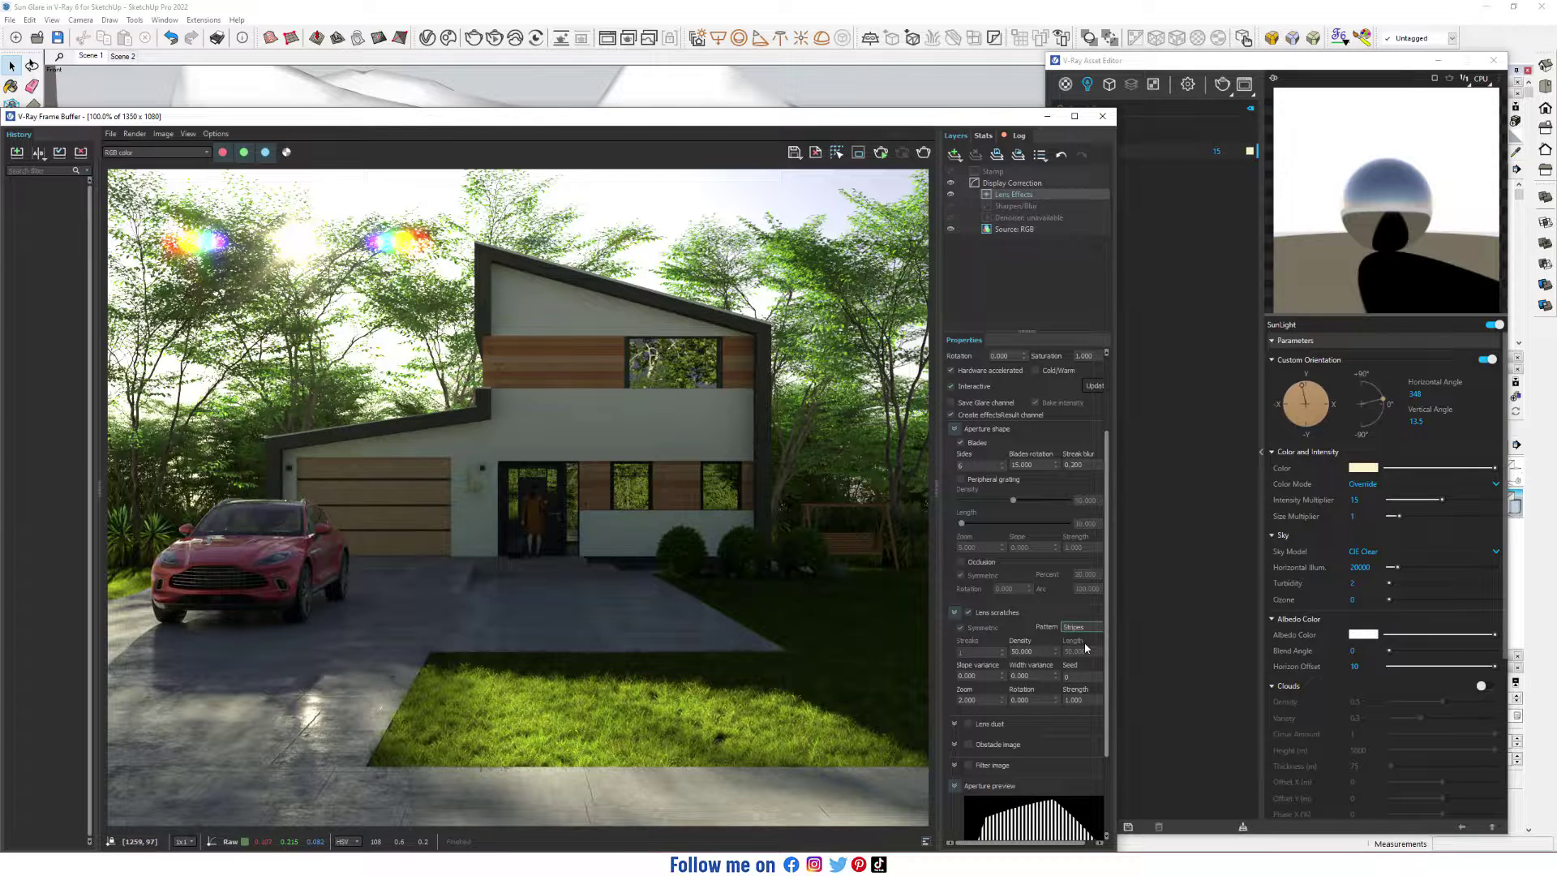
pyautogui.doubleClick(1042, 700)
pyautogui.write('15')
pyautogui.press('Return')
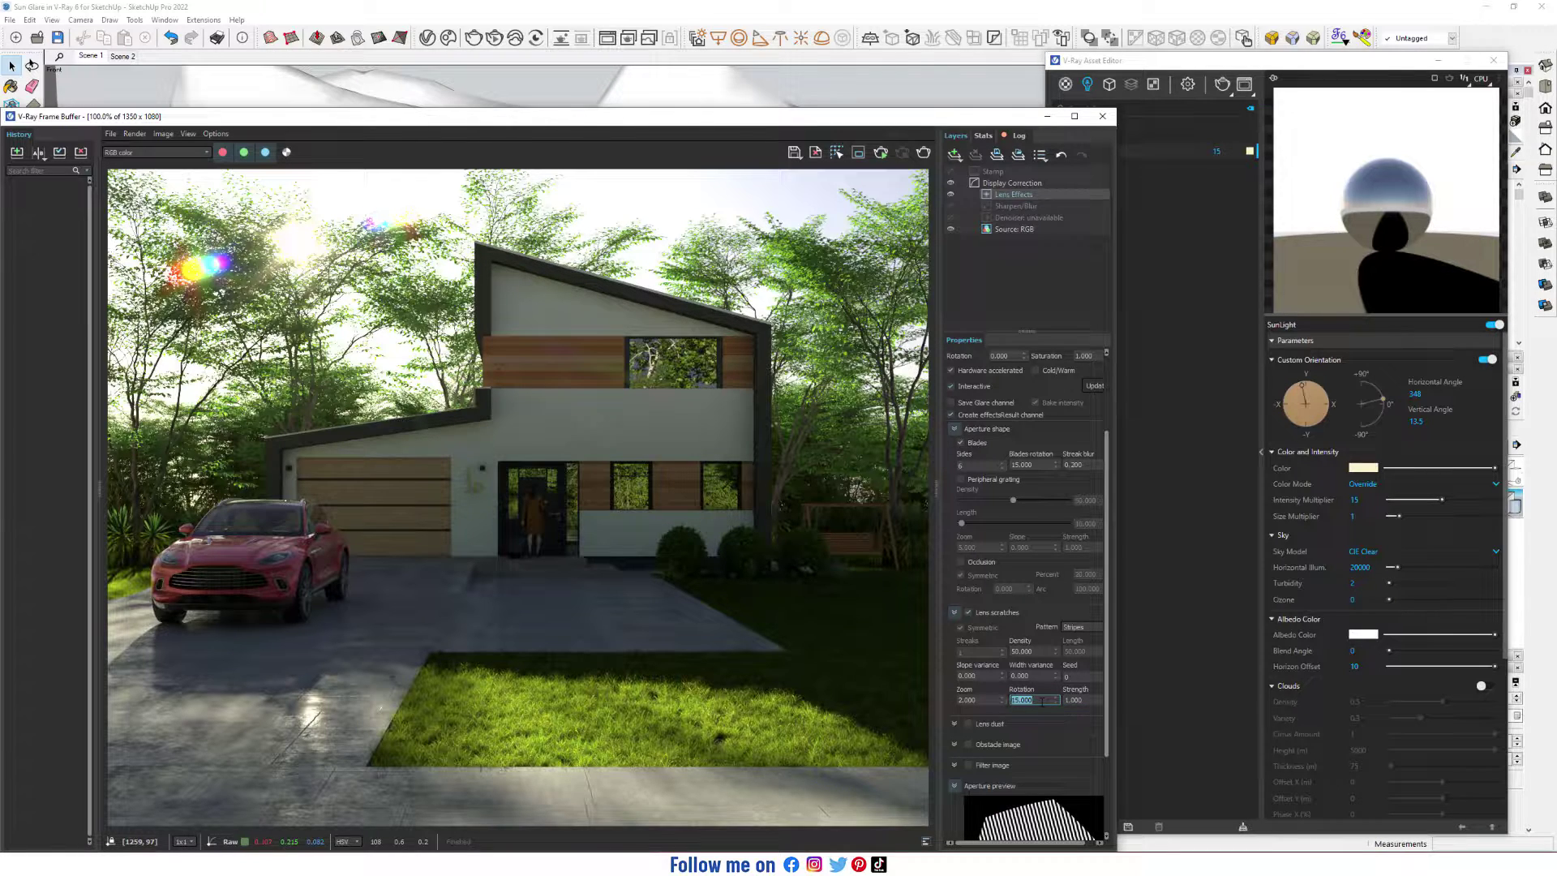
pyautogui.write('45')
pyautogui.press('Return')
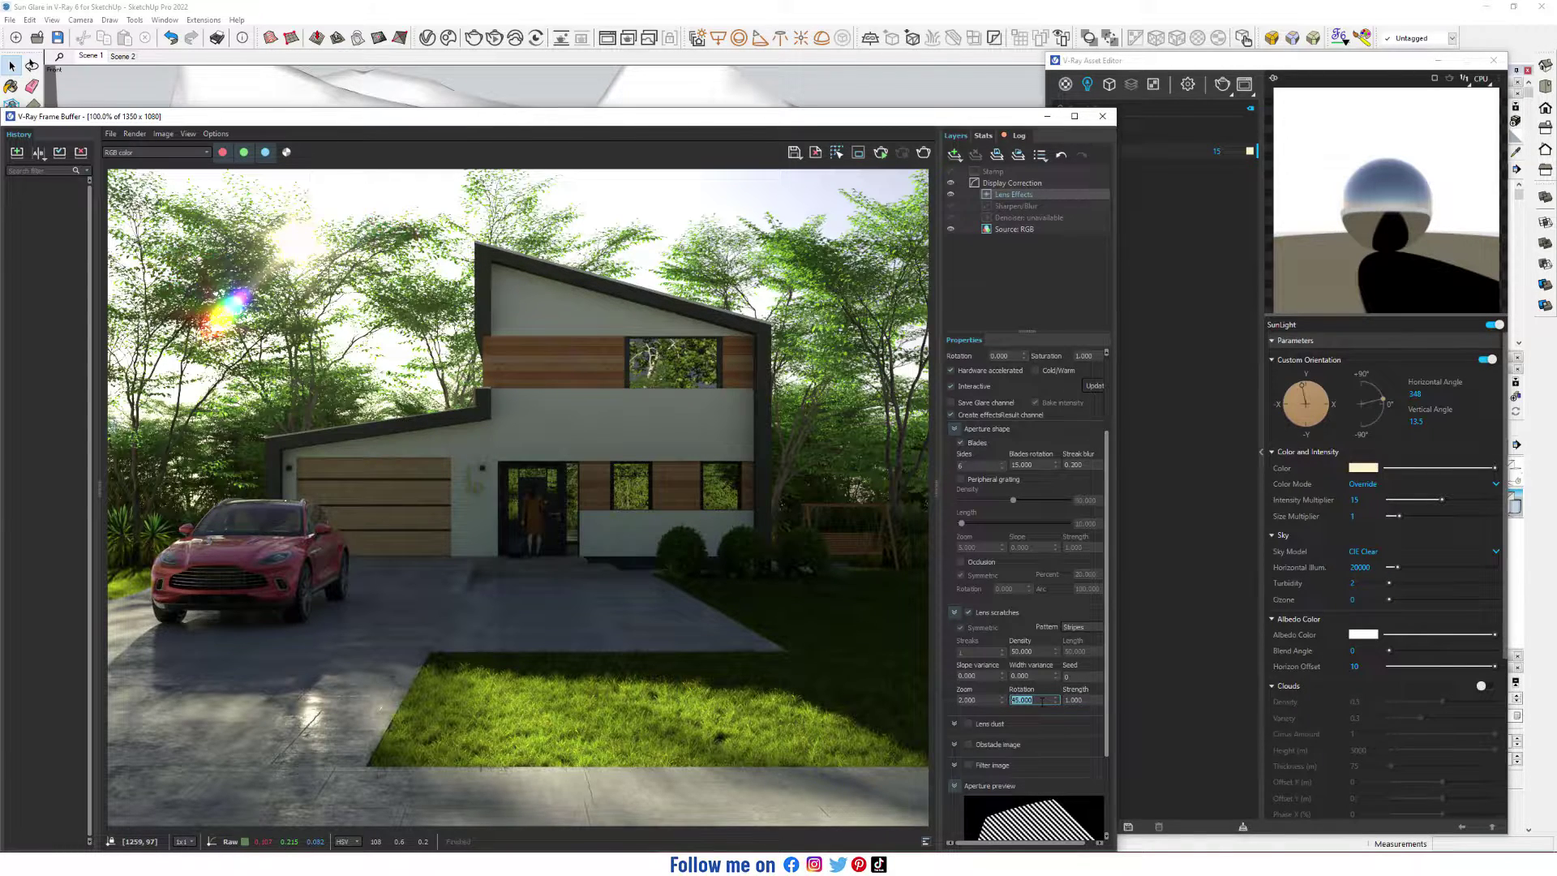
pyautogui.write('60')
pyautogui.press('Return')
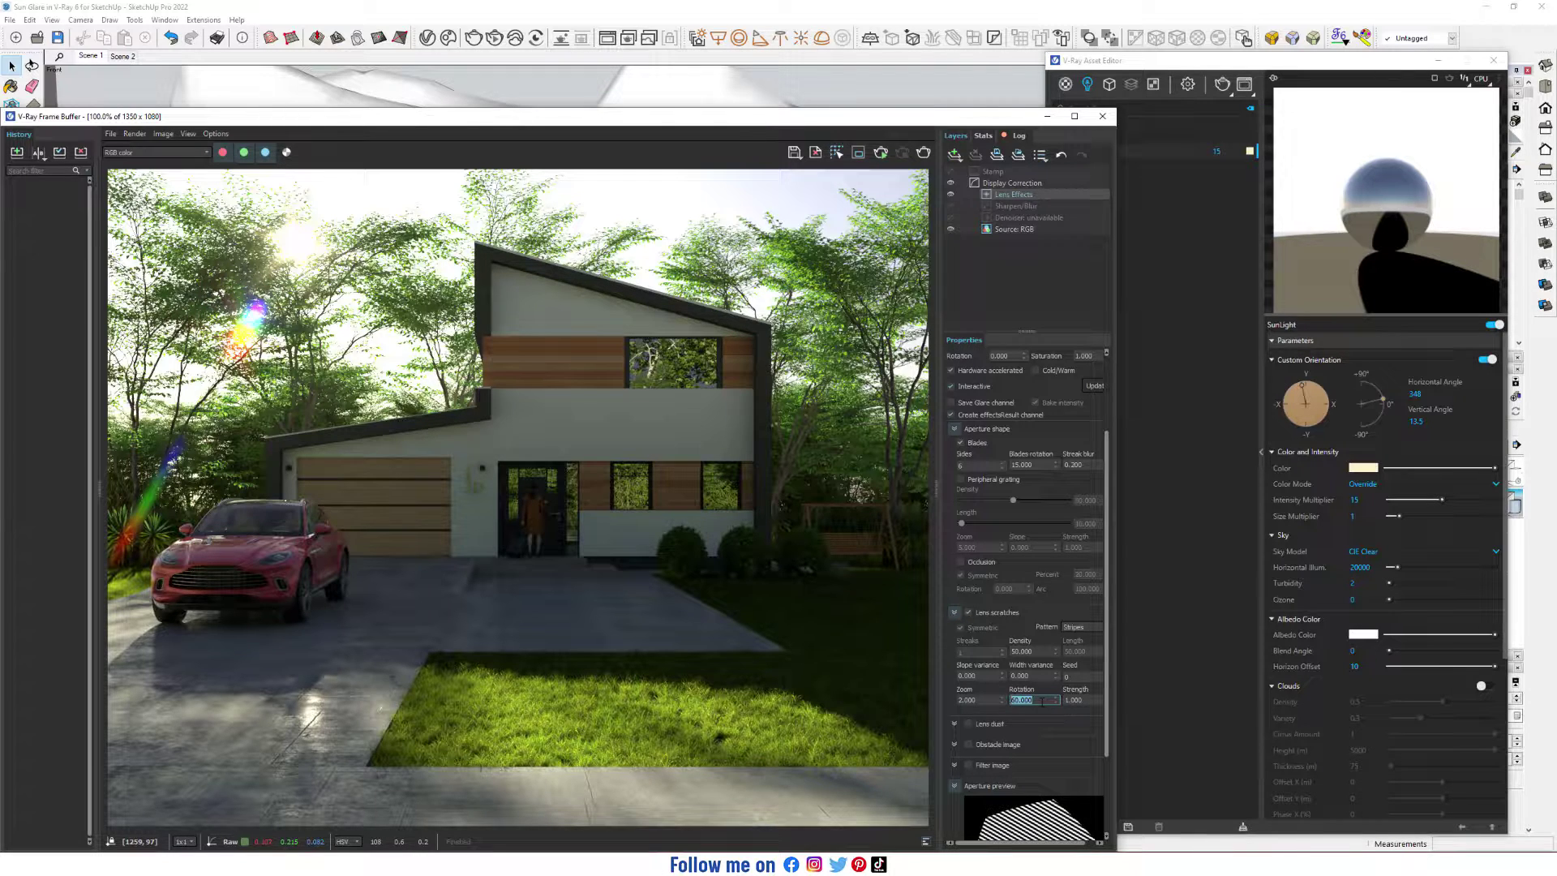
pyautogui.write('90')
pyautogui.press('Return')
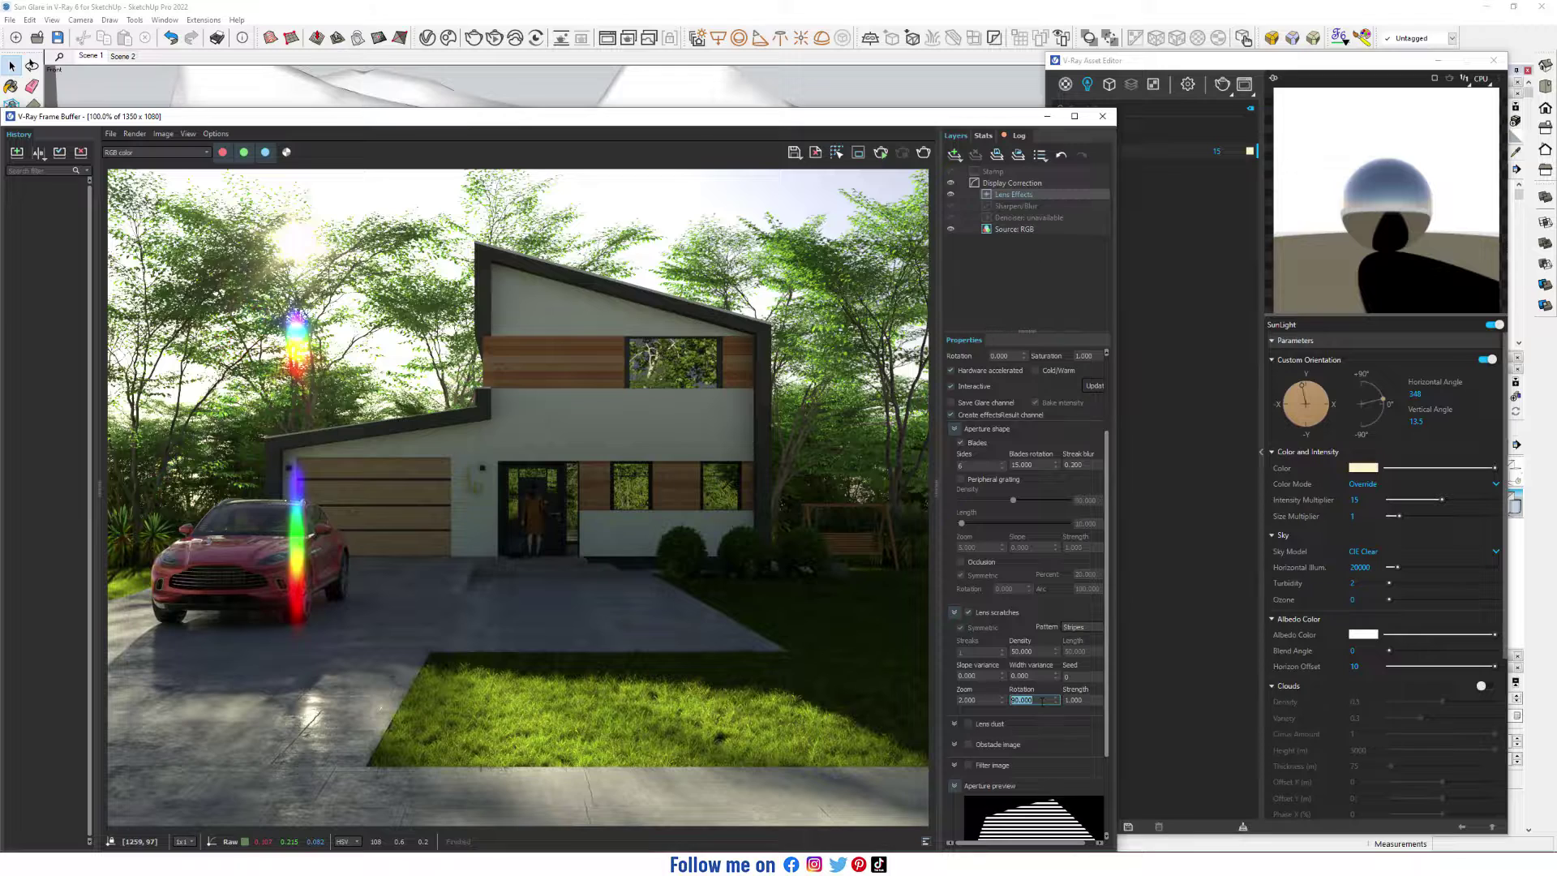
pyautogui.write('100')
pyautogui.press('Return')
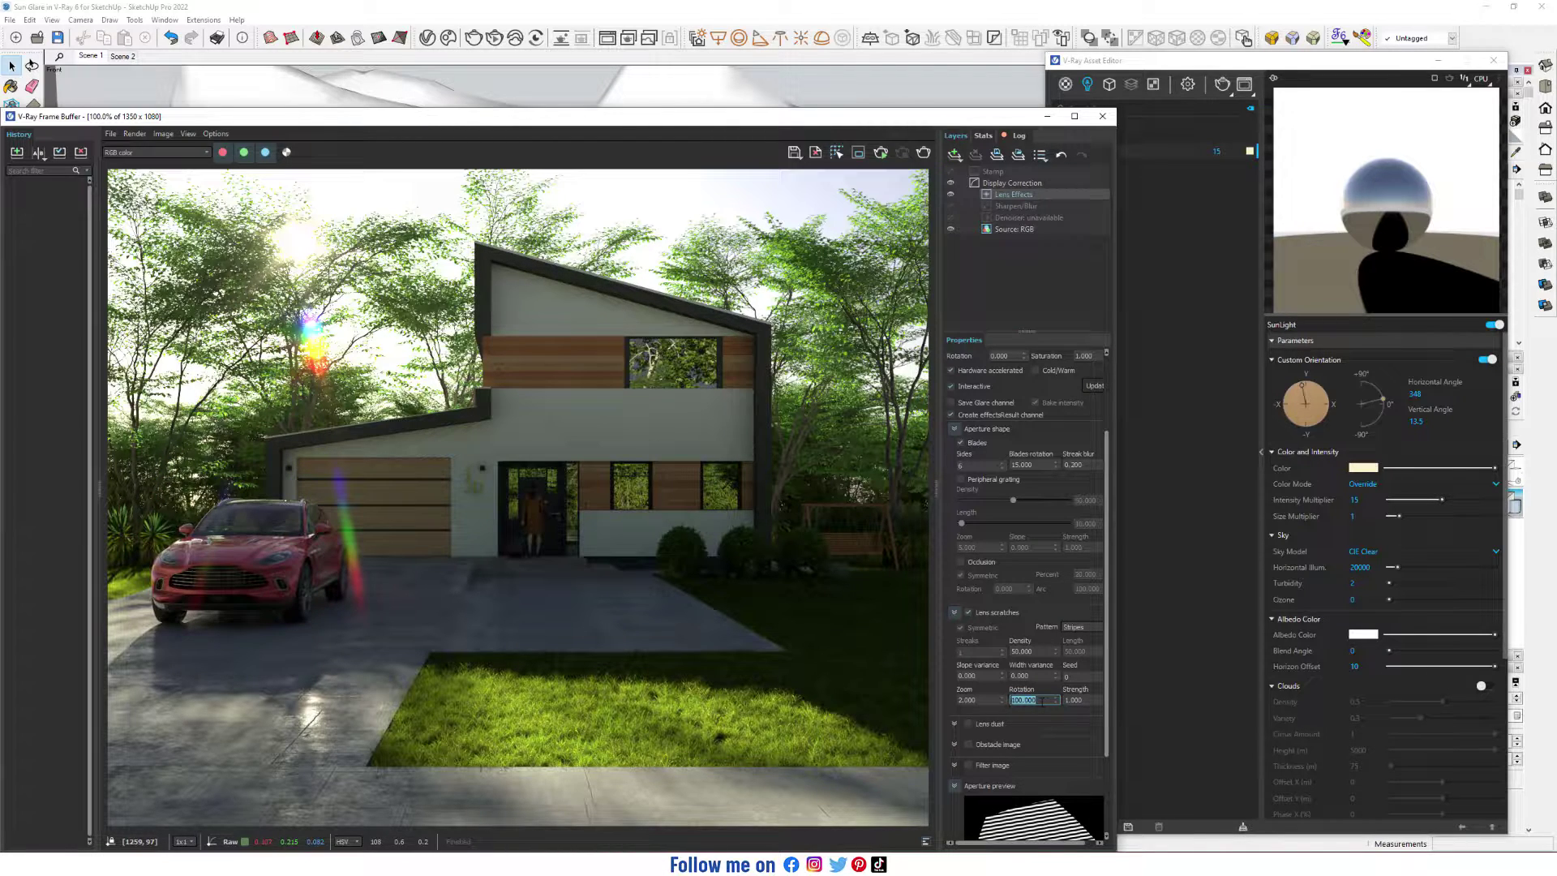
pyautogui.write('110')
pyautogui.press('Return')
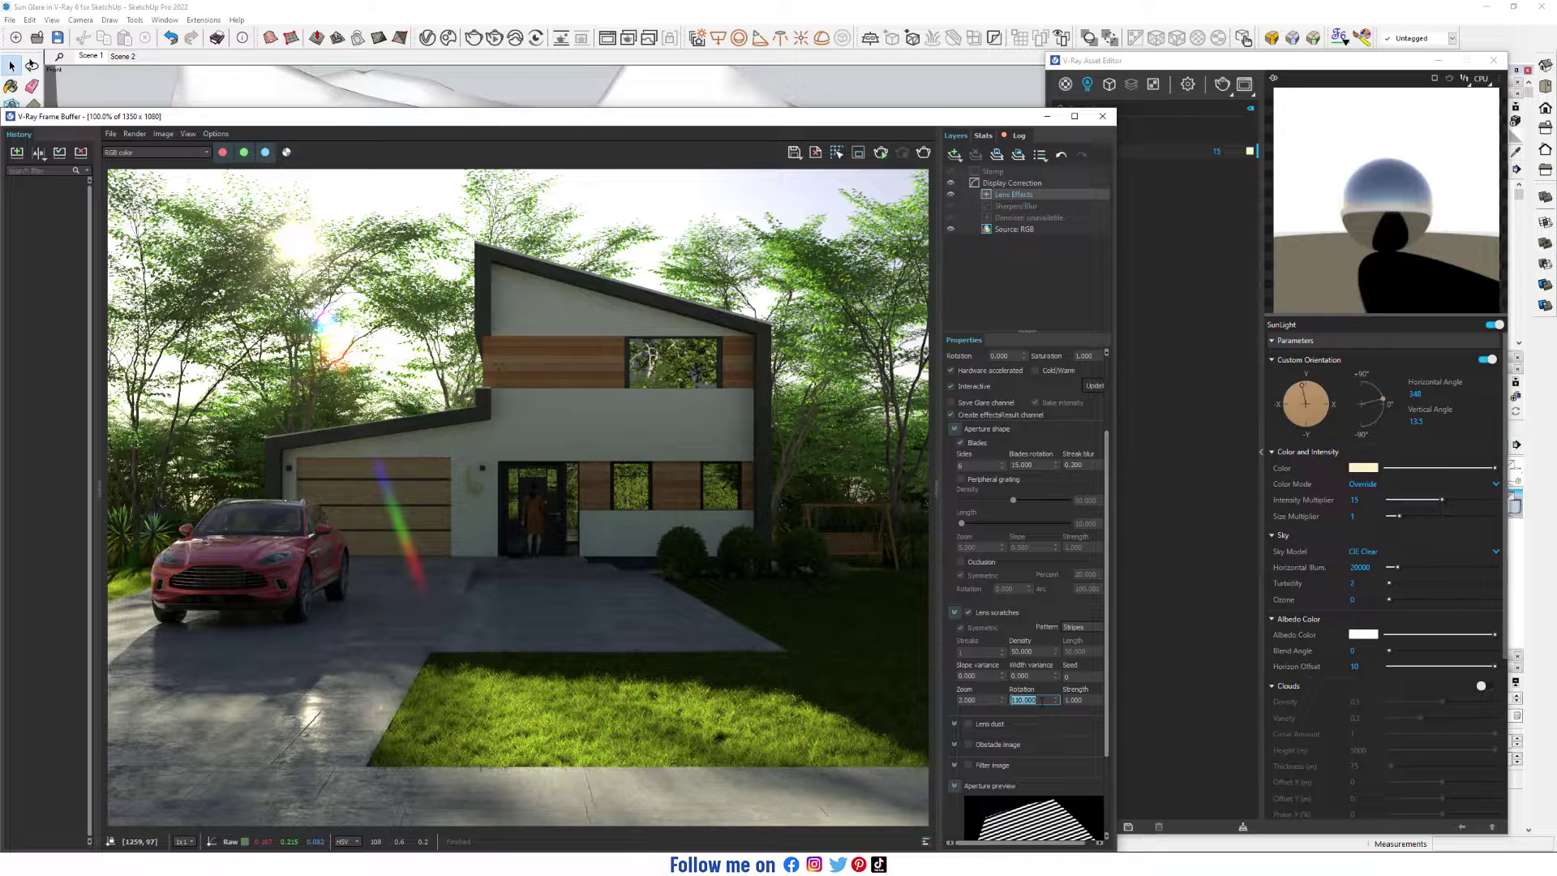
# Step: Set the lens scratch strength to 0.3 and density to 30
pyautogui.click(1082, 700)
pyautogui.write('0.5')
pyautogui.press('Return')
pyautogui.write('0.3')
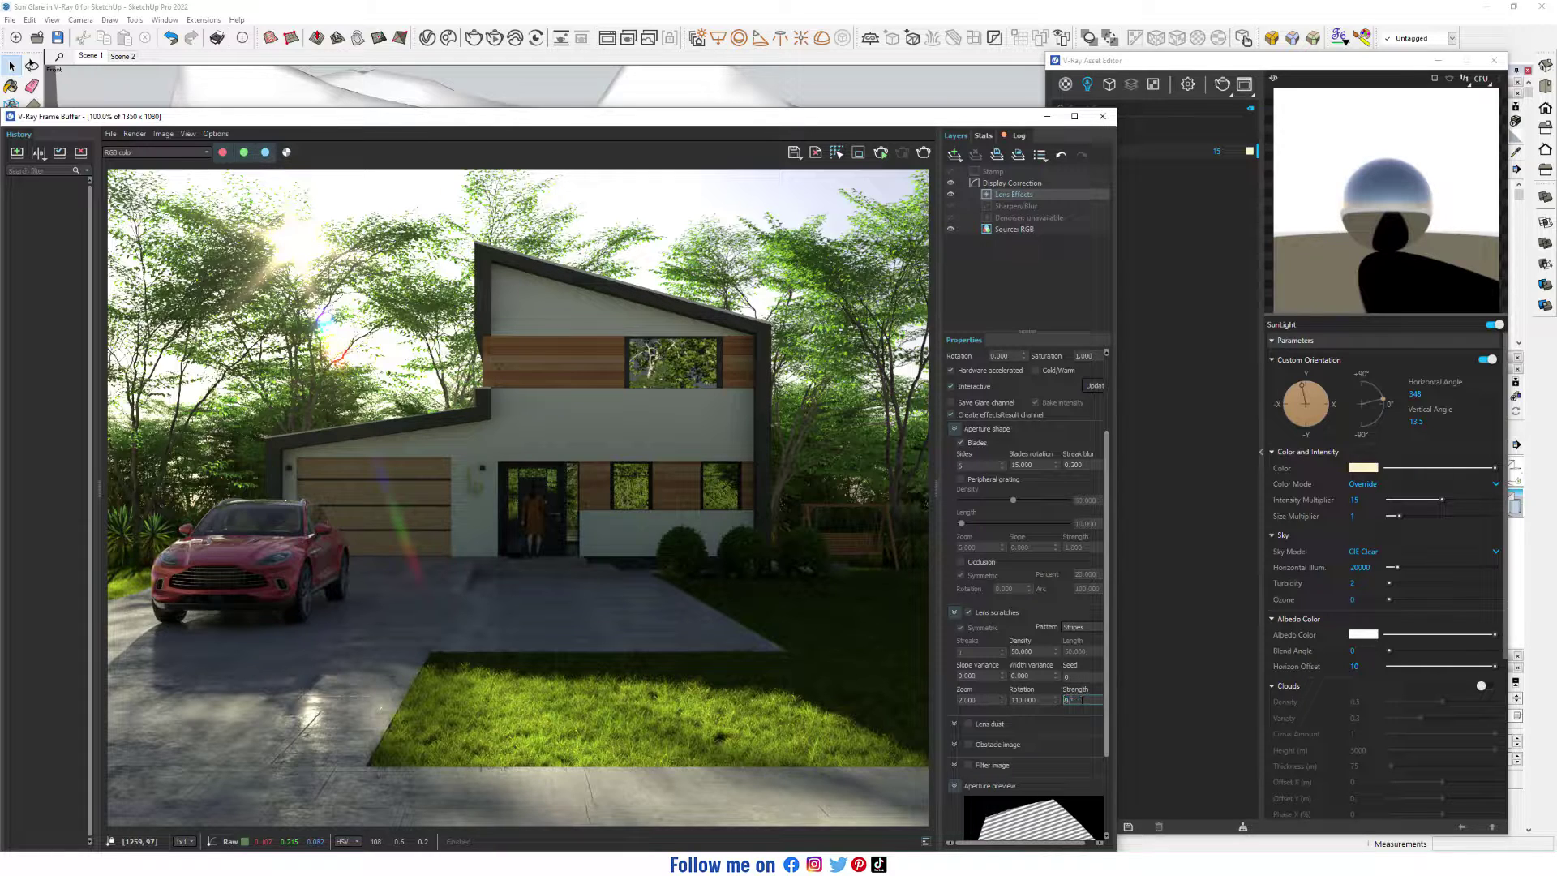
pyautogui.press('Return')
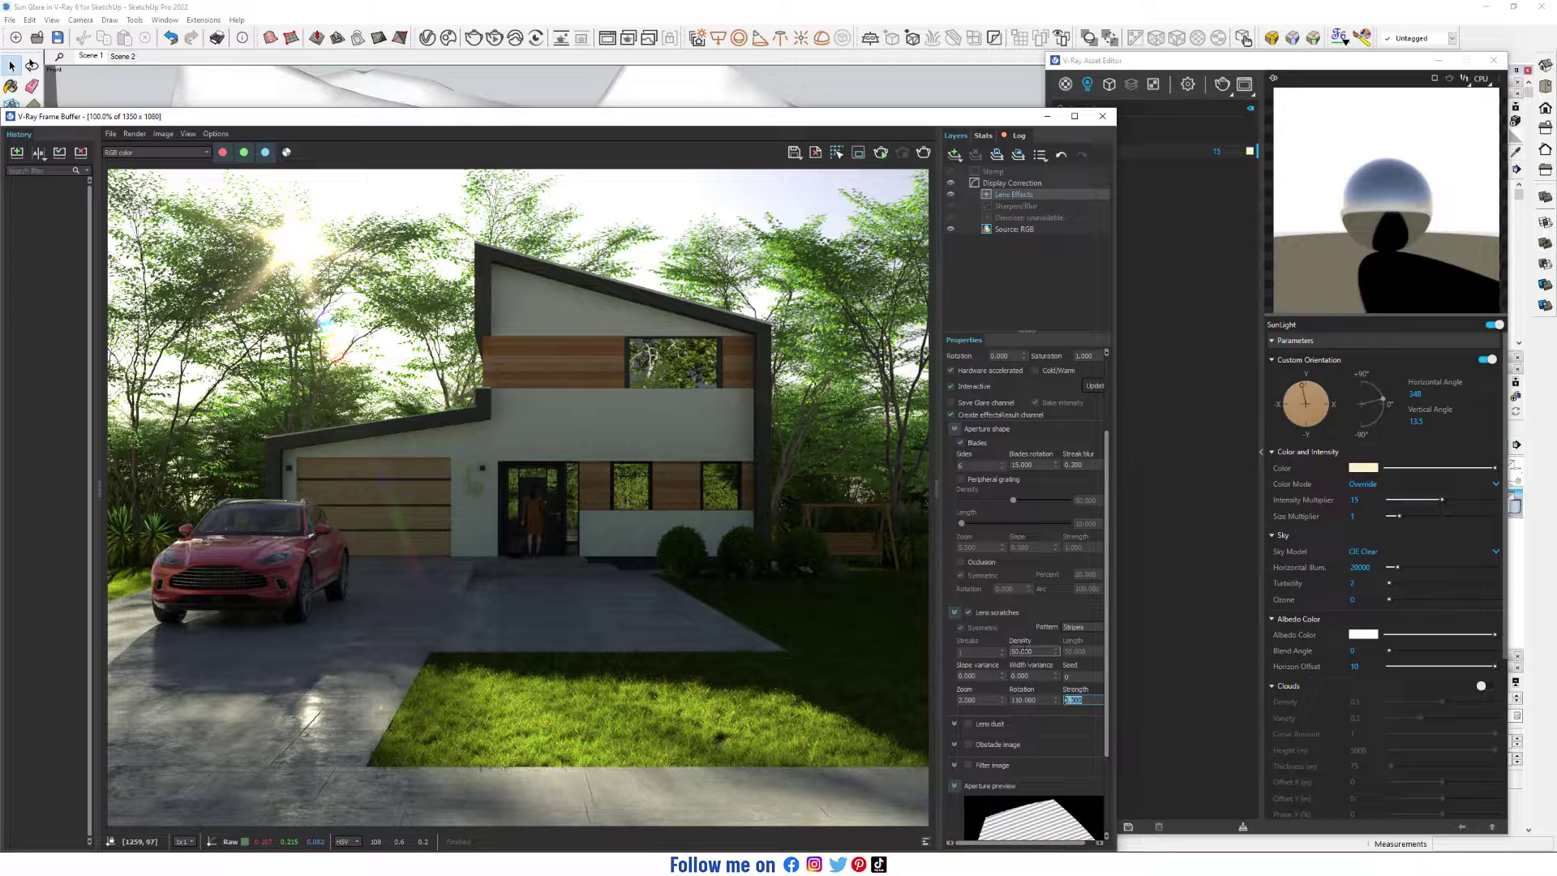
pyautogui.doubleClick(1026, 651)
pyautogui.write('10')
pyautogui.press('Return')
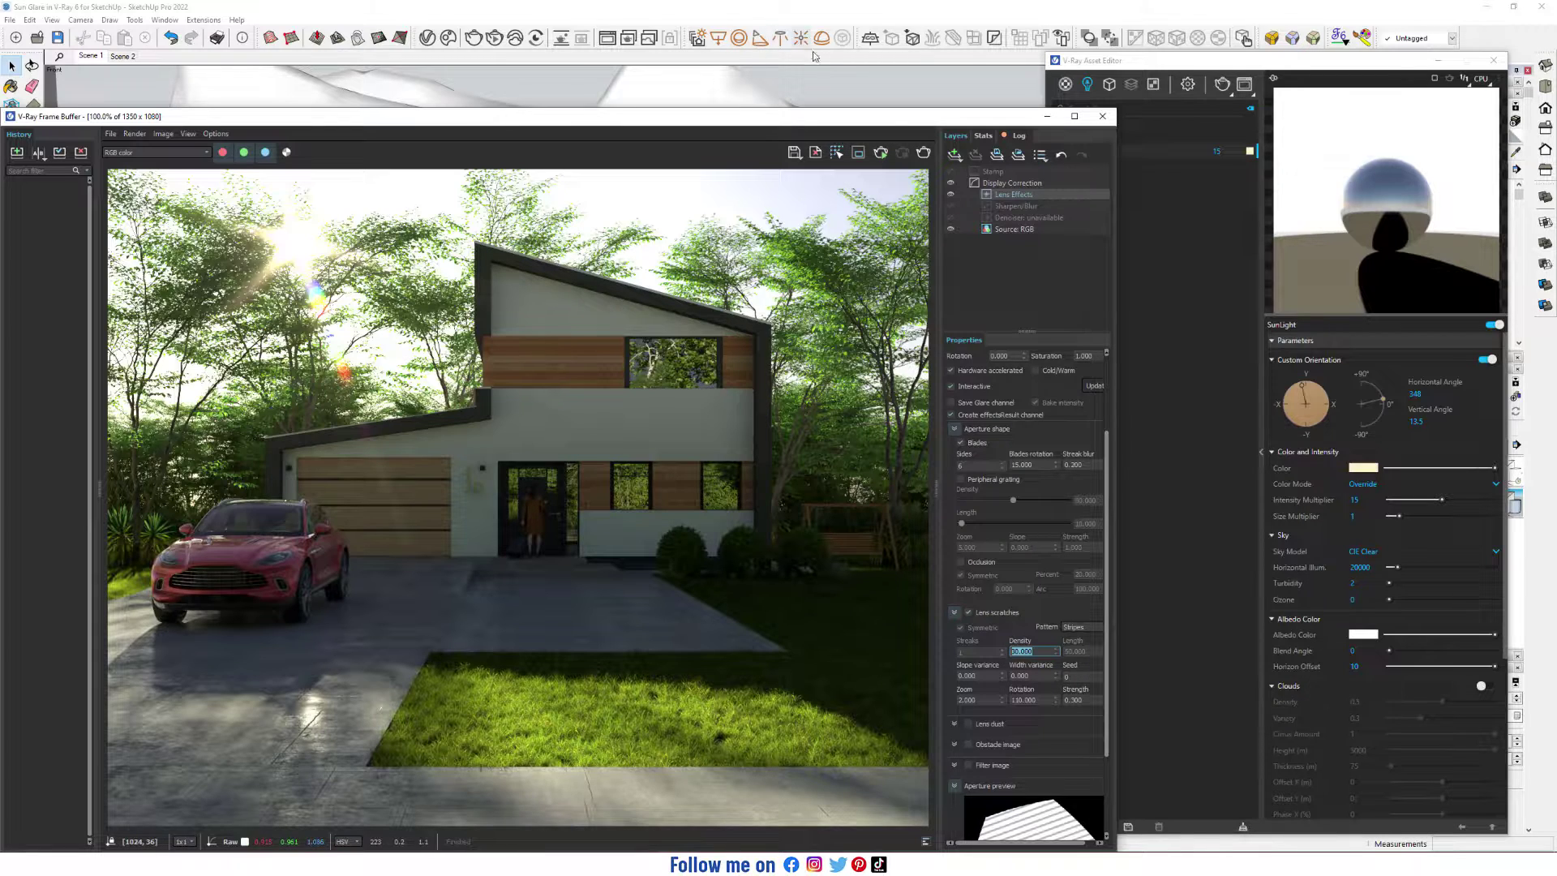
pyautogui.click(952, 195)
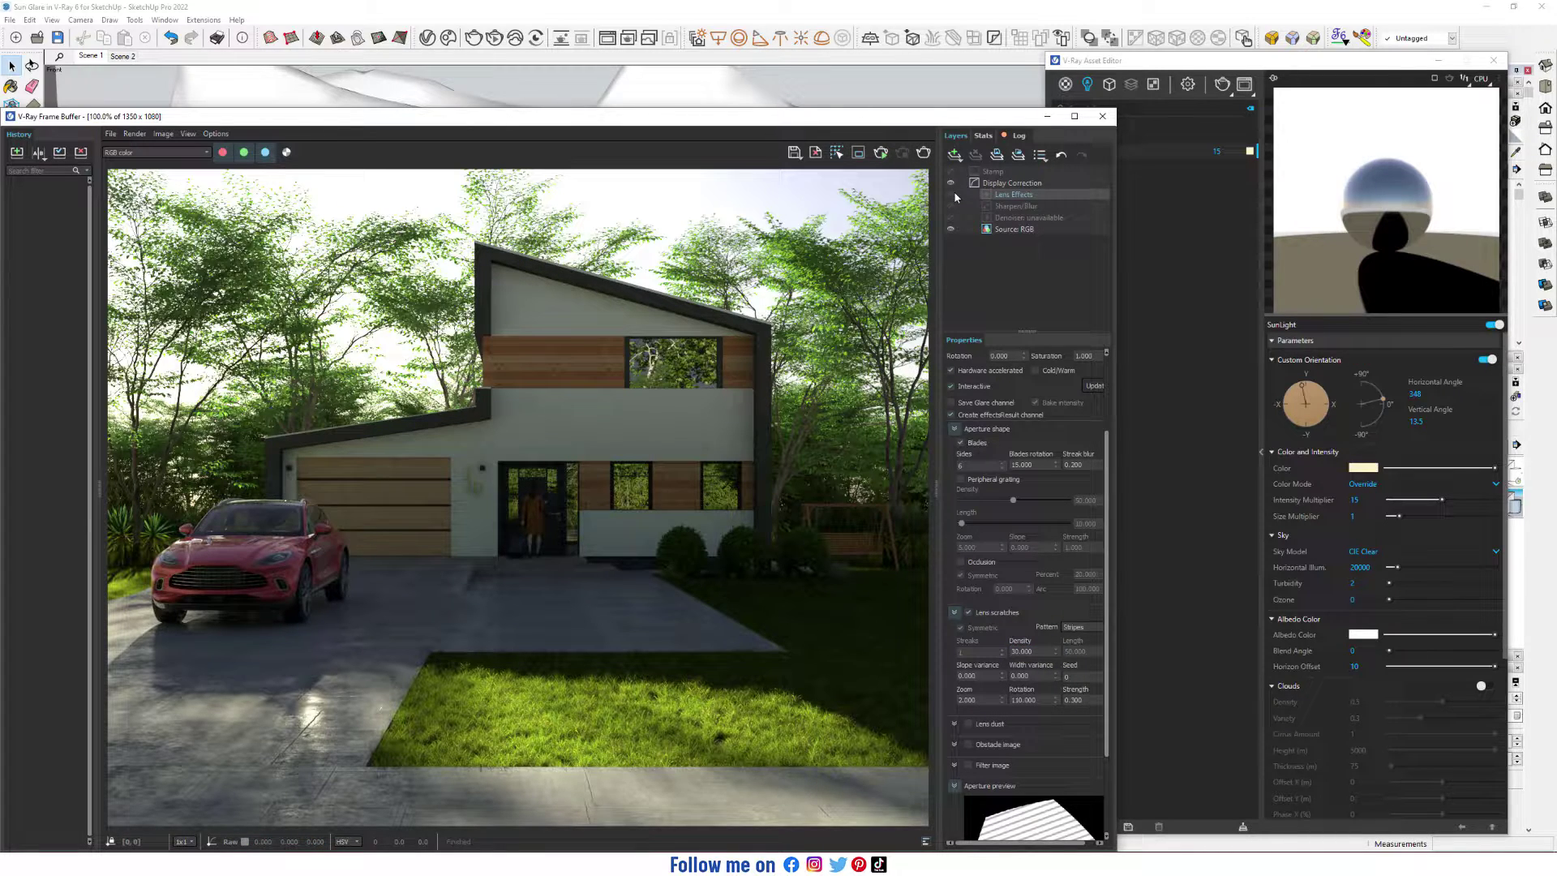
pyautogui.click(952, 195)
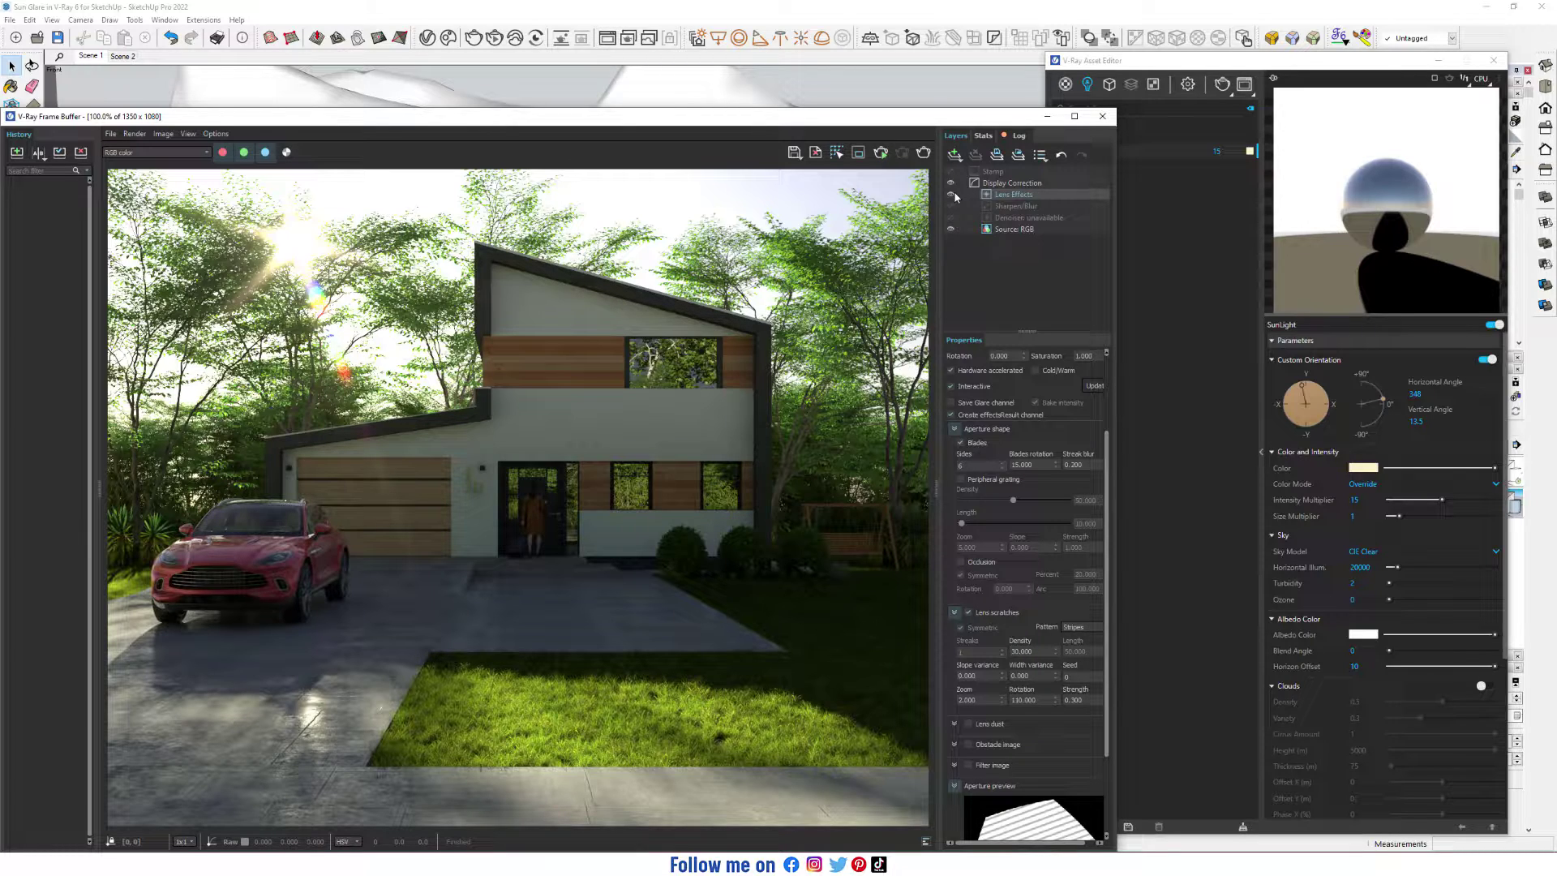
pyautogui.click(953, 195)
pyautogui.click(952, 194)
pyautogui.click(952, 195)
pyautogui.click(952, 194)
pyautogui.click(952, 194)
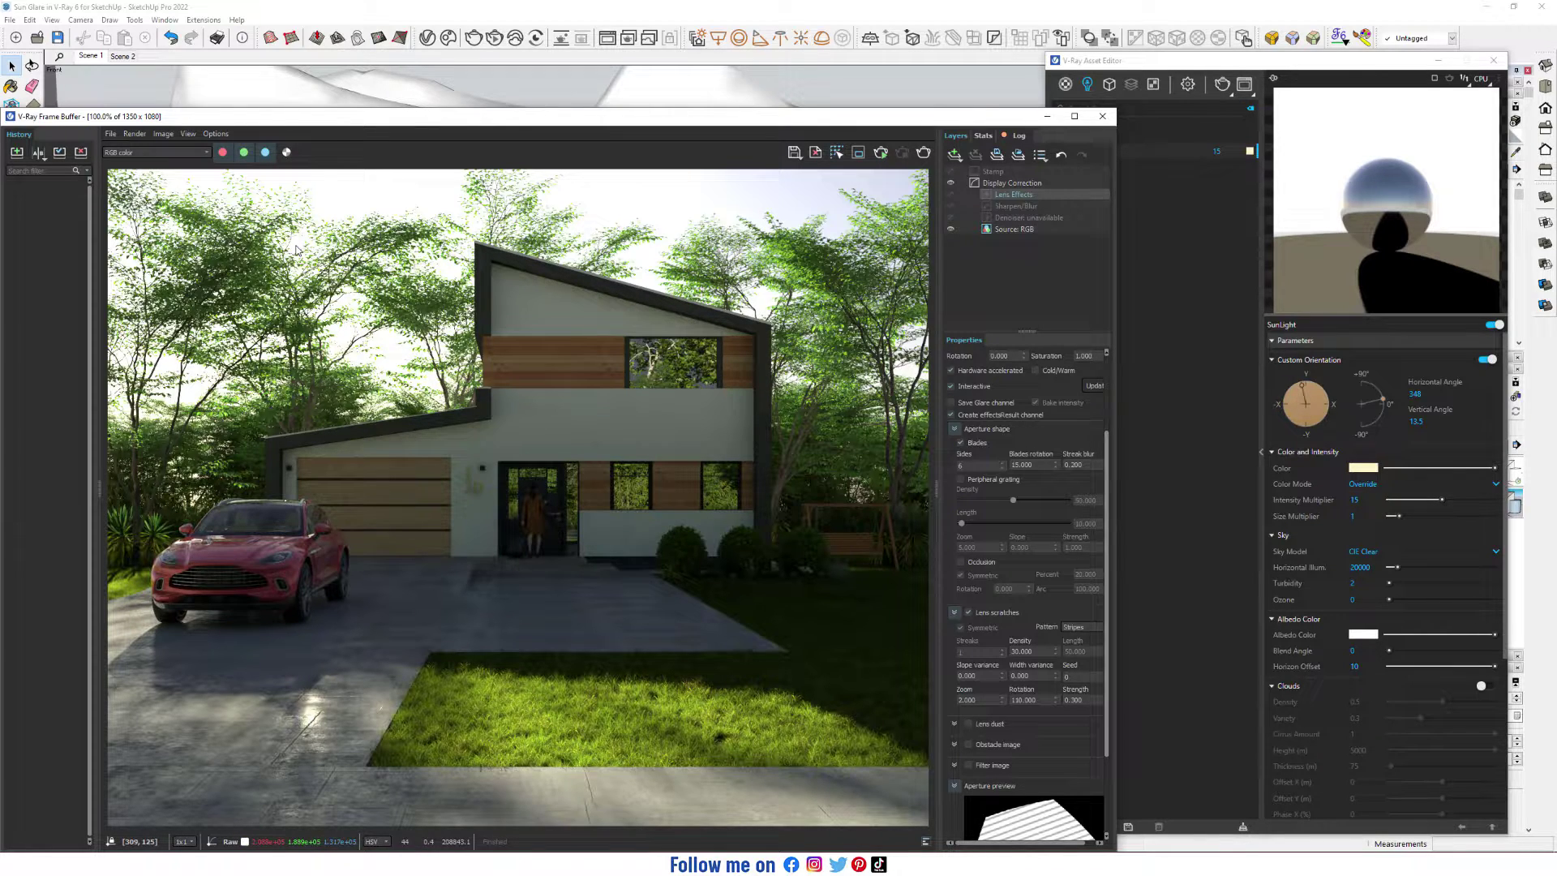
pyautogui.click(952, 194)
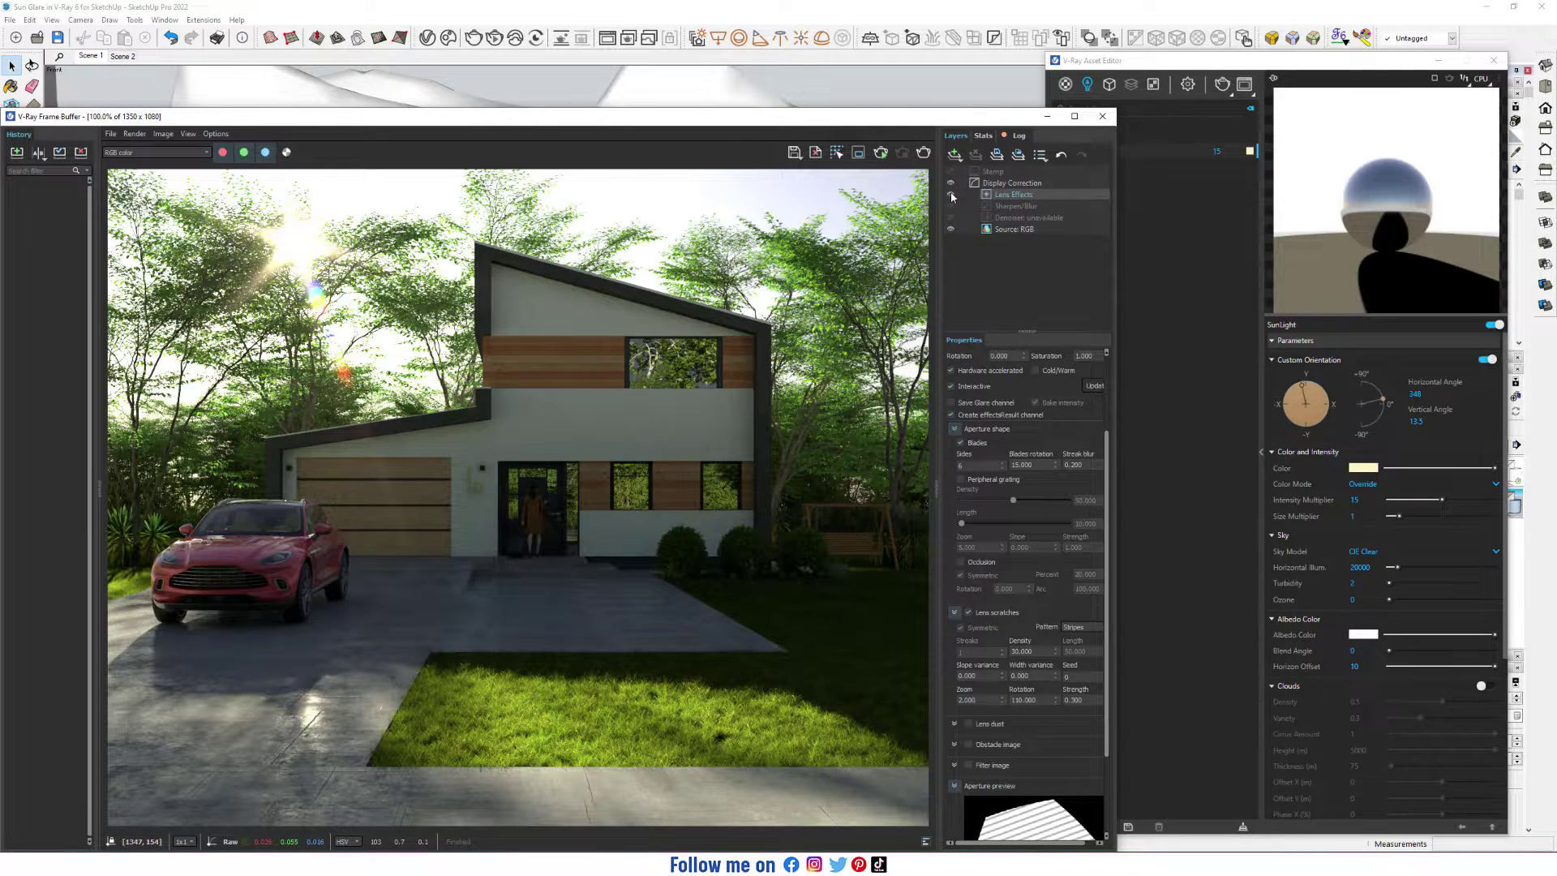